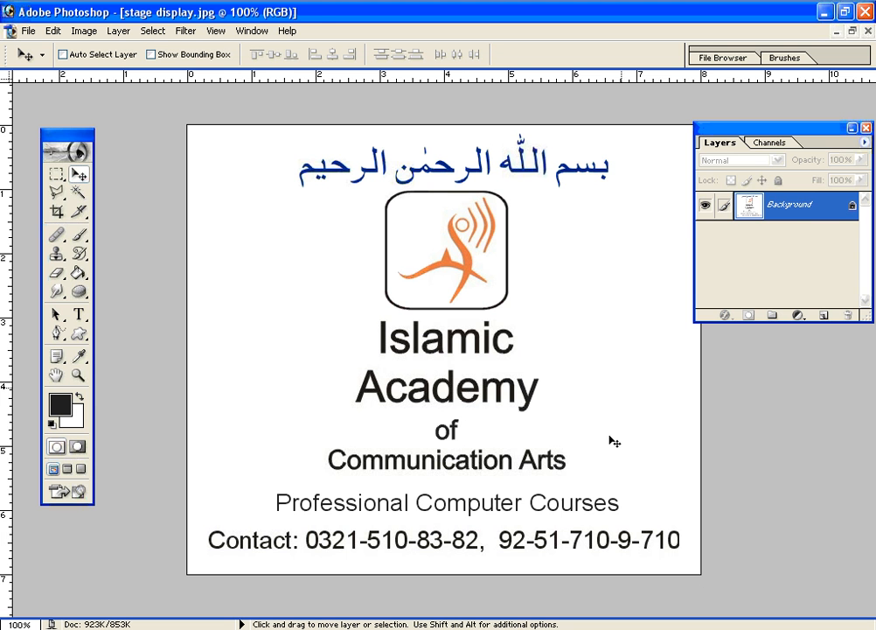
Look through the open sample designs, including the folder, logo, catalogue, brochure and postcard images, and return to the stage display image.
{"action": "key", "text": "ctrl+Tab"}
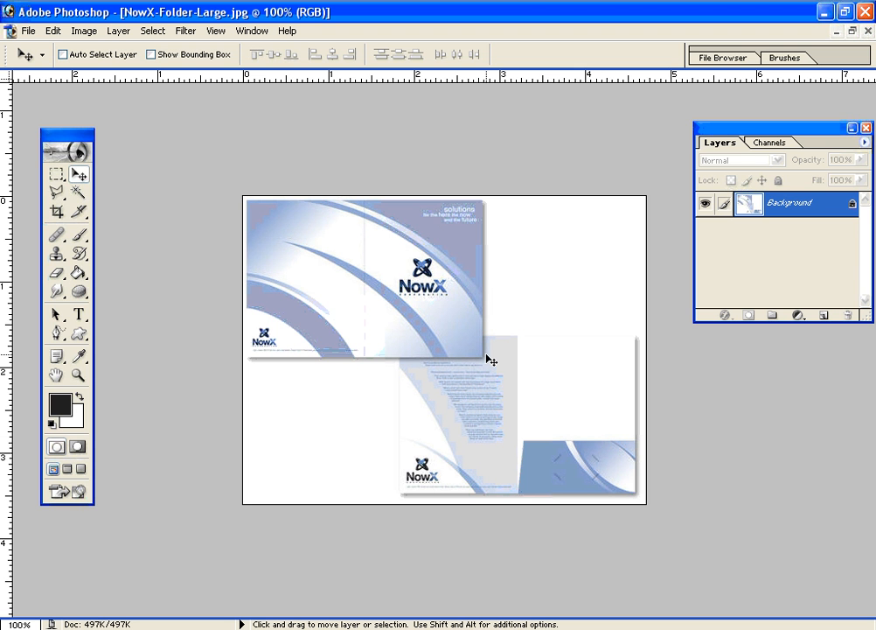
{"action": "key", "text": "ctrl+Tab"}
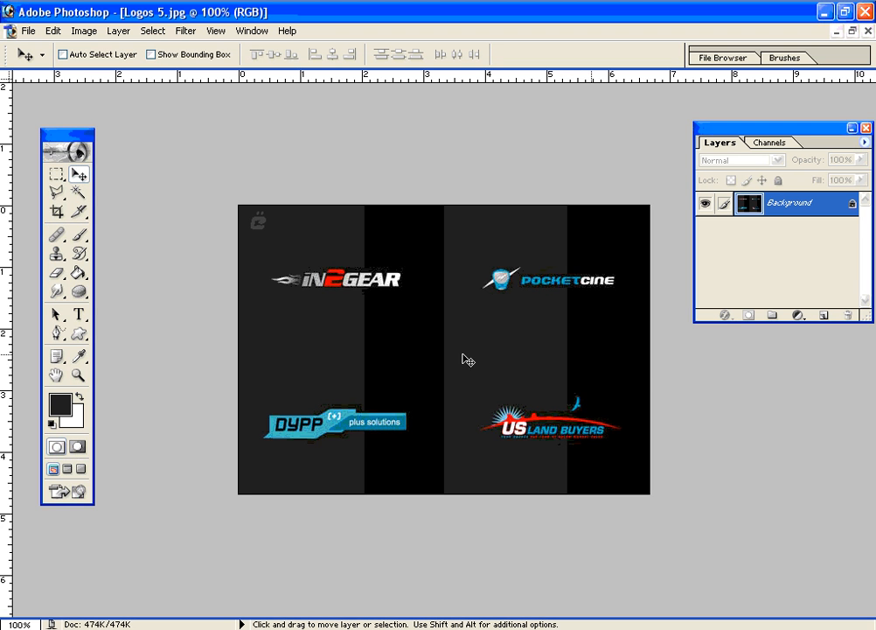
{"action": "key", "text": "ctrl+Tab"}
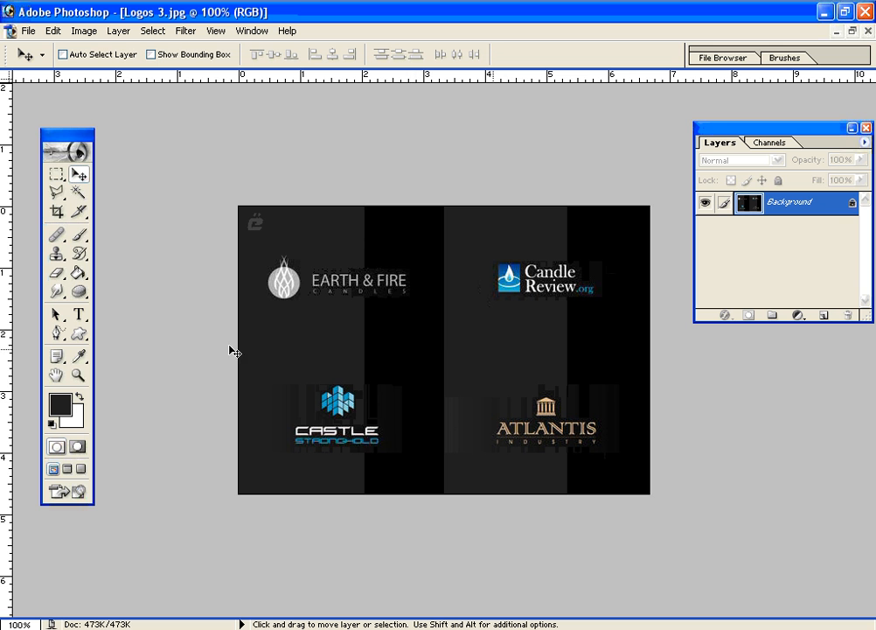
{"action": "key", "text": "ctrl+Tab"}
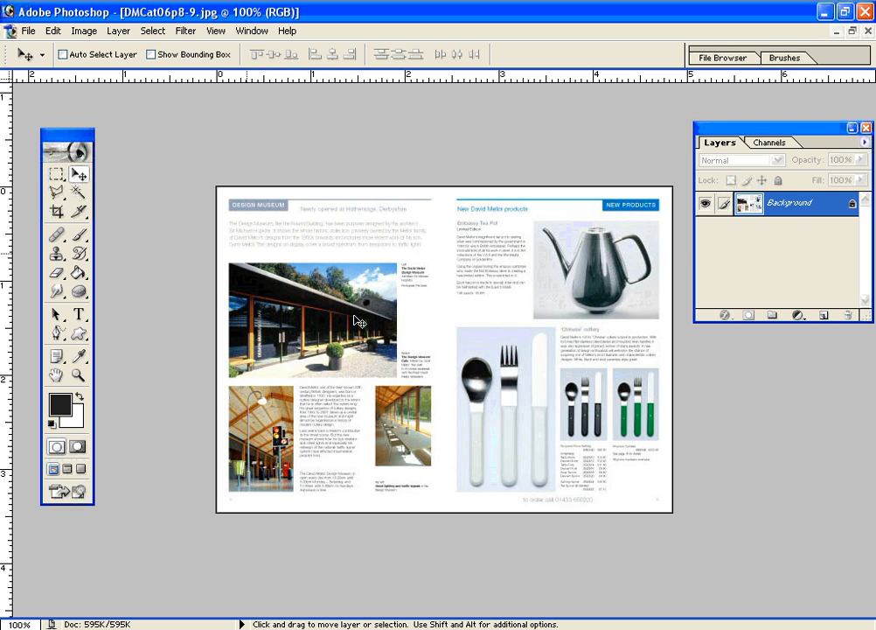
{"action": "key", "text": "ctrl+Tab"}
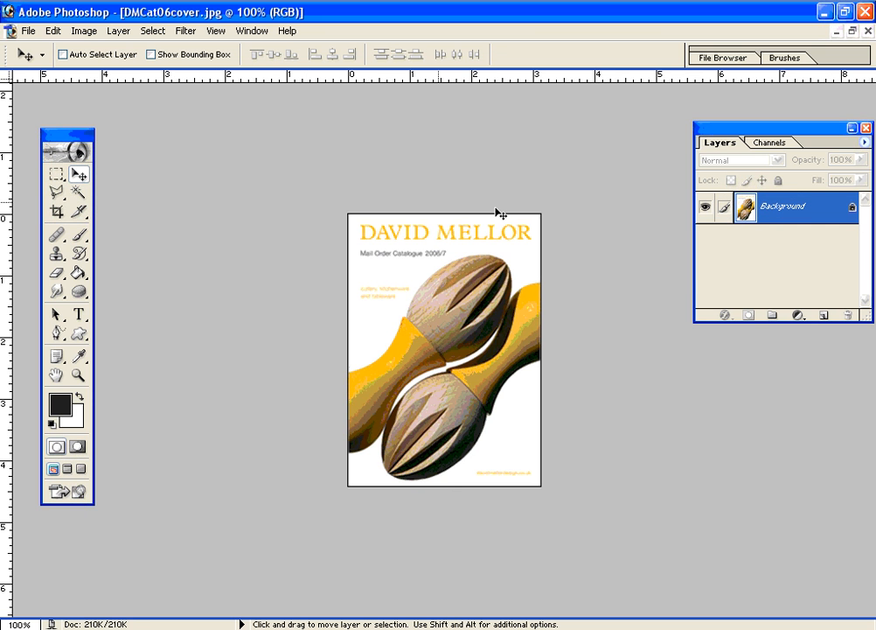
{"action": "key", "text": "ctrl+Tab"}
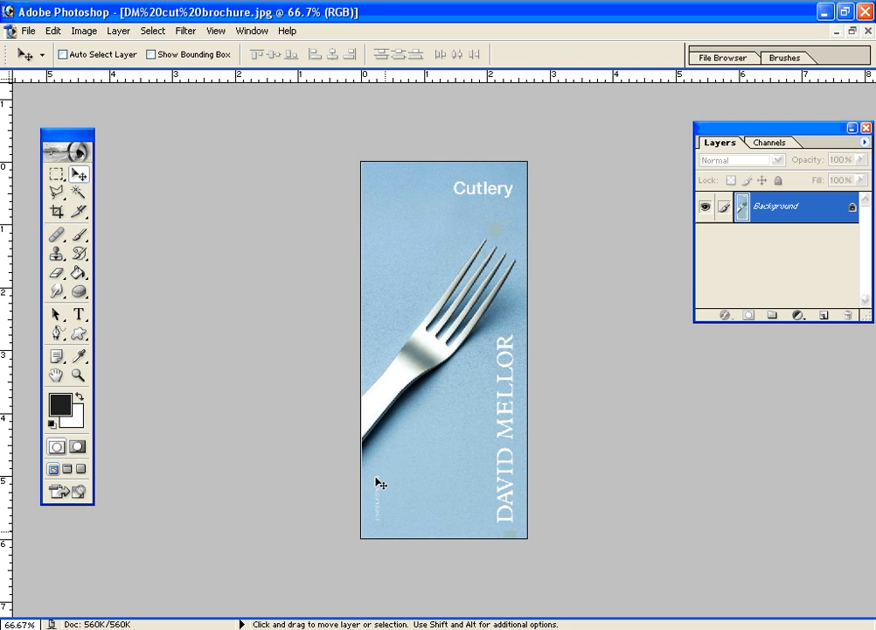
{"action": "key", "text": "ctrl+Tab"}
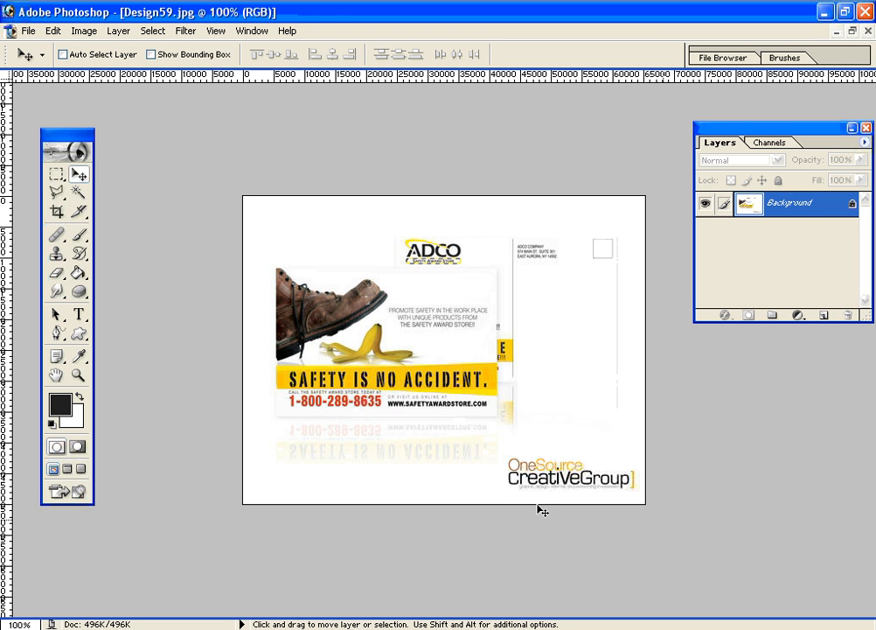
{"action": "key", "text": "ctrl+Tab"}
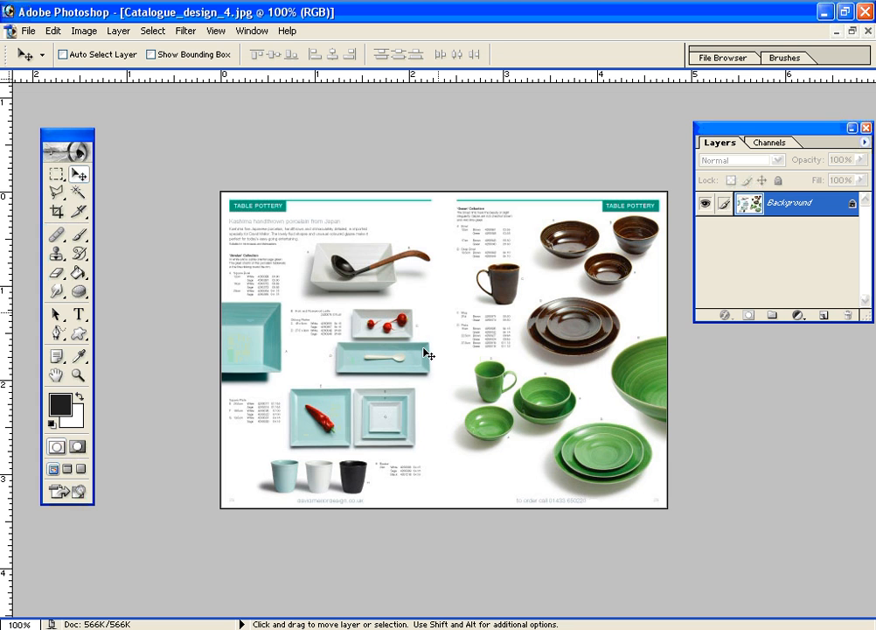
{"action": "key", "text": "ctrl+Tab"}
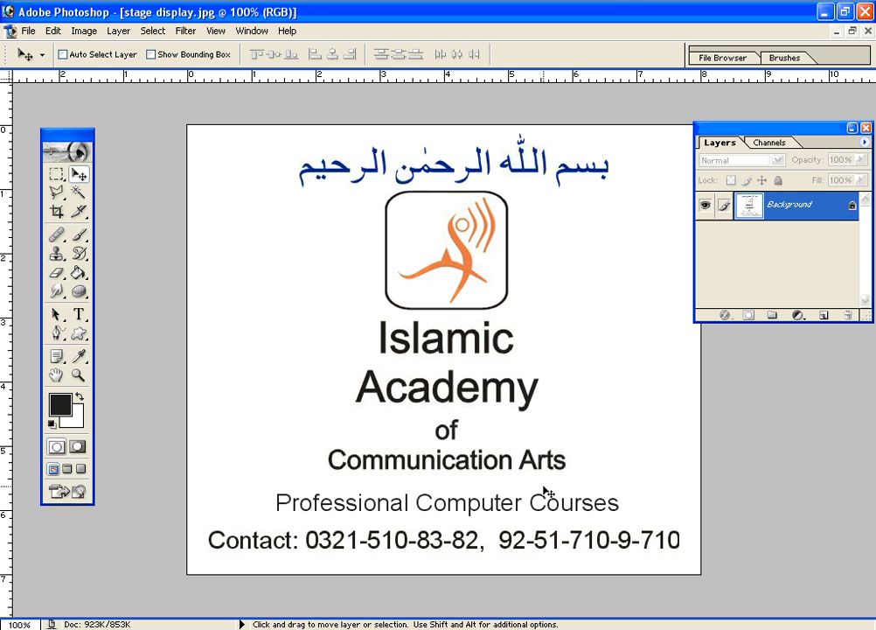
Start a new document and set its width and height units to inches.
{"action": "left_click", "coordinate": [30, 31]}
{"action": "left_click", "coordinate": [19, 51]}
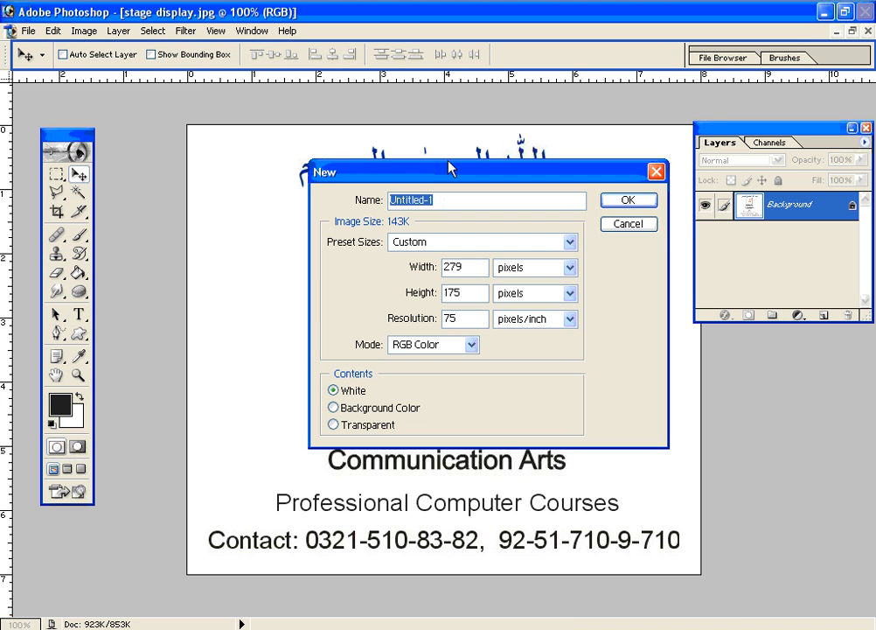
{"action": "left_click", "coordinate": [571, 319]}
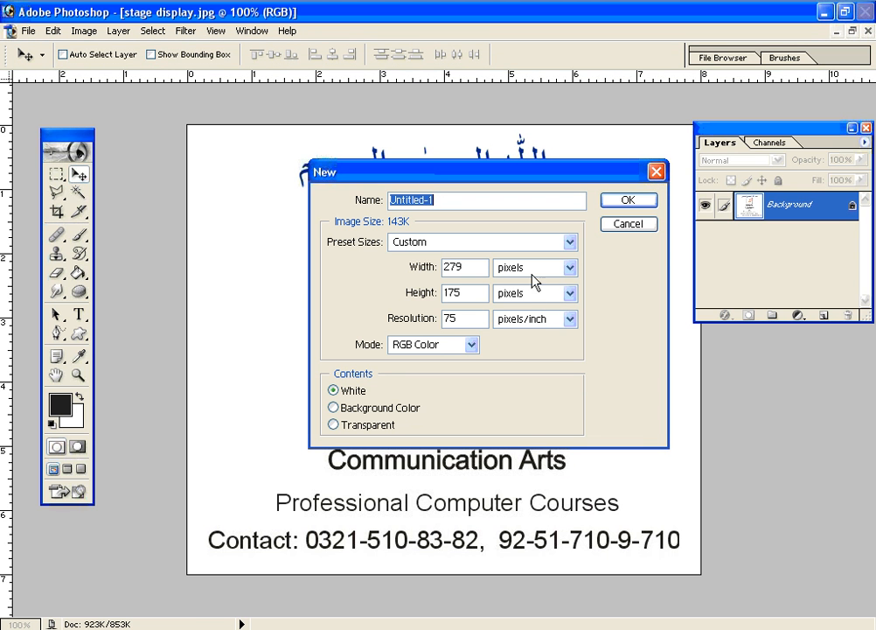
{"action": "left_click", "coordinate": [571, 270]}
{"action": "left_click", "coordinate": [569, 299]}
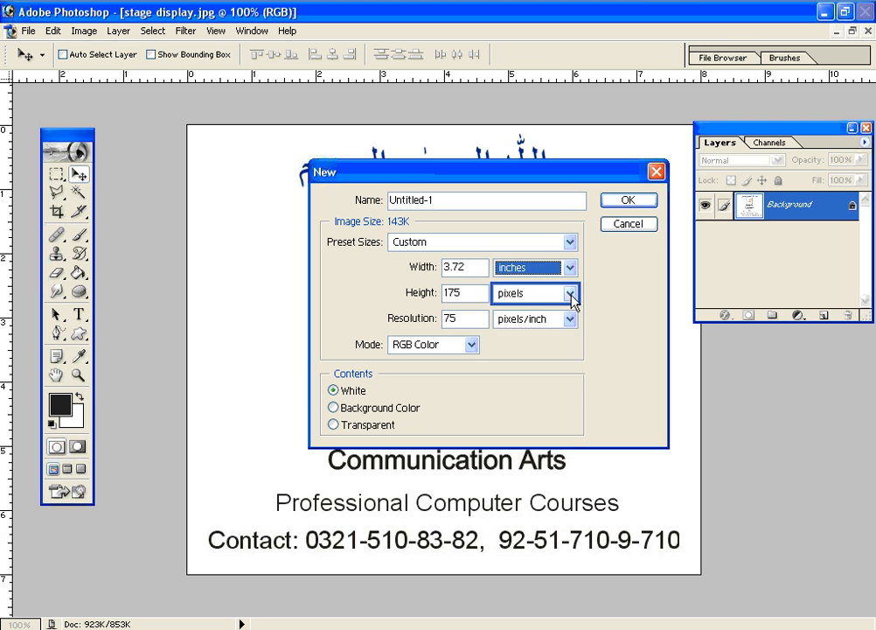
{"action": "left_click", "coordinate": [570, 295]}
{"action": "left_click", "coordinate": [567, 324]}
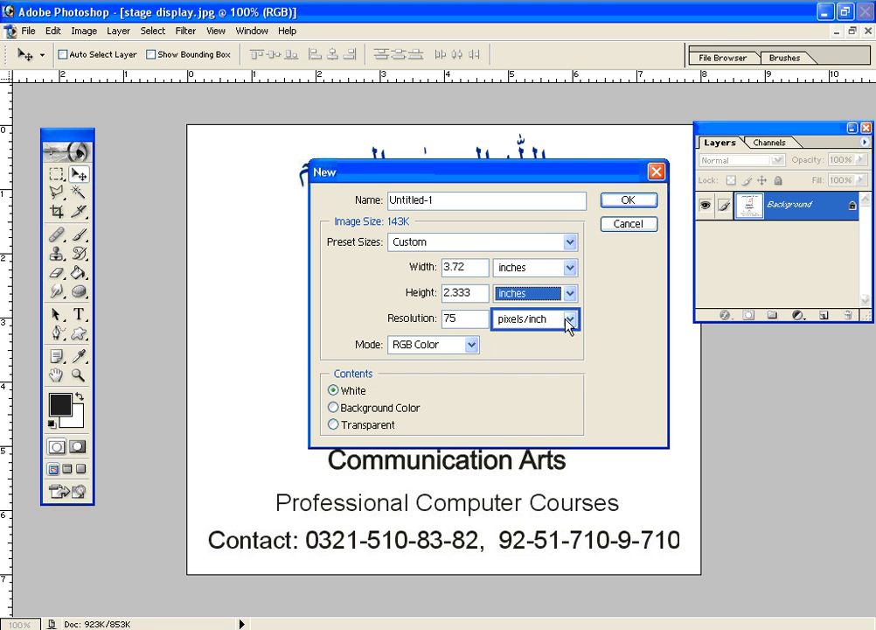
Set the new document's width to 8 inches and its height to 9 inches.
{"action": "left_click", "coordinate": [475, 264]}
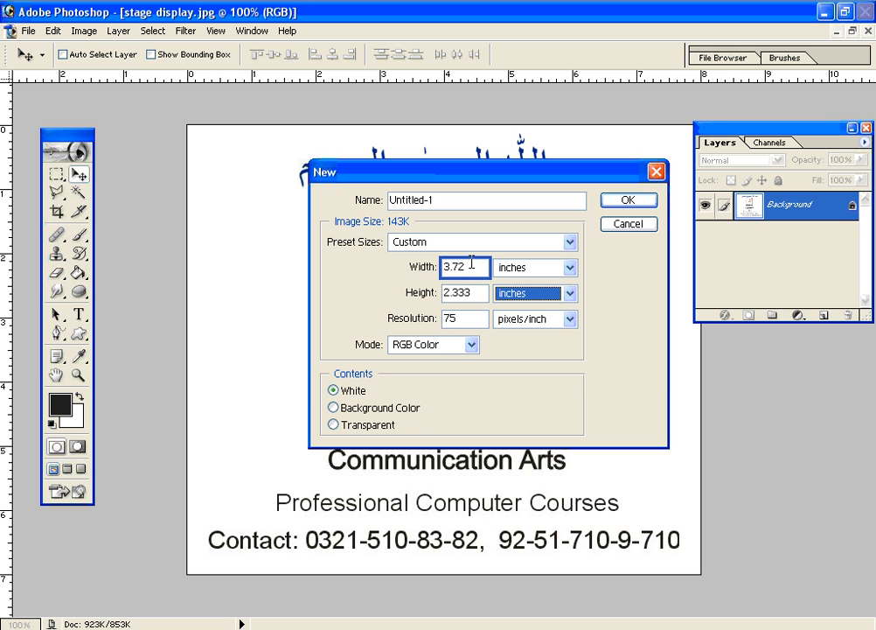
{"action": "left_click", "coordinate": [423, 266]}
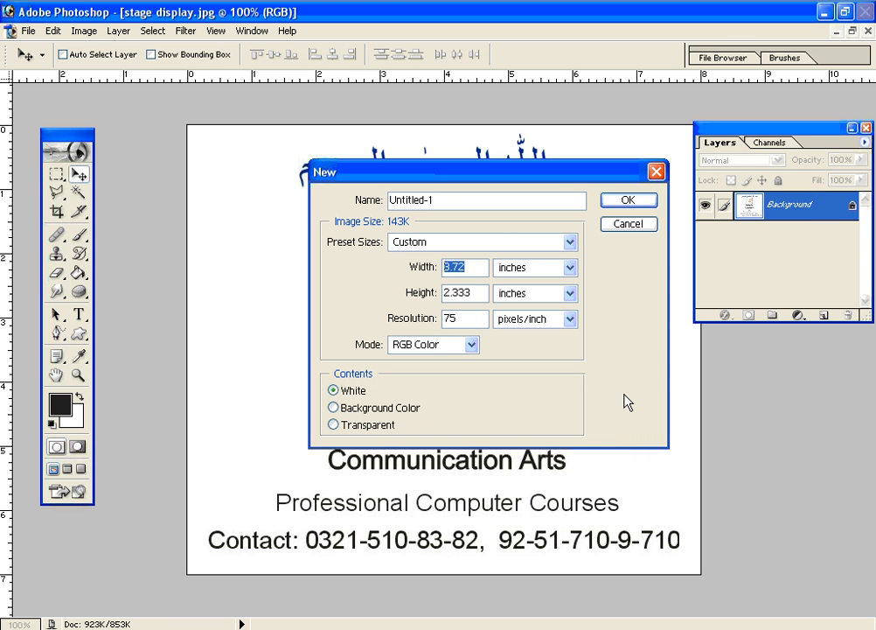
{"action": "type", "text": "8"}
{"action": "key", "text": "Tab"}
{"action": "key", "text": "Tab"}
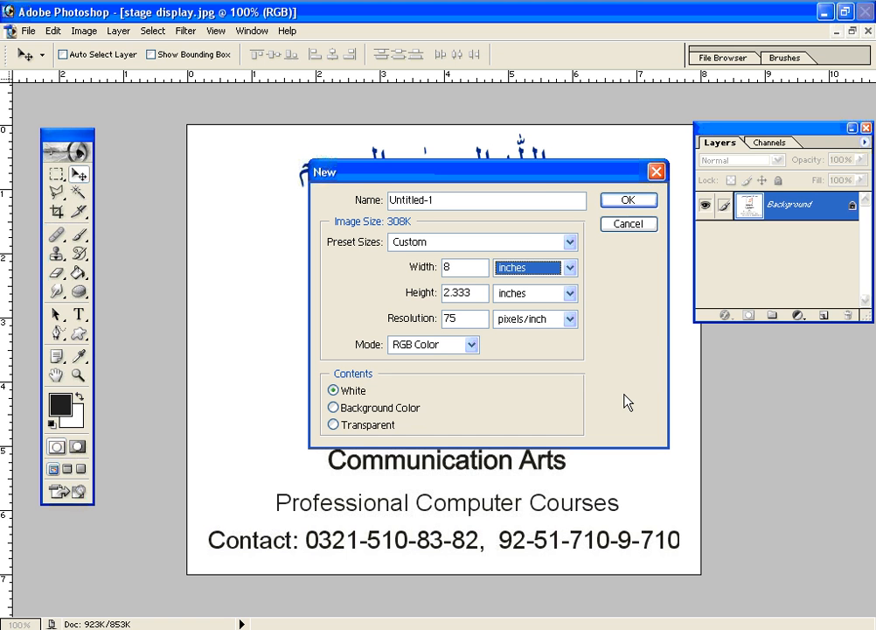
{"action": "type", "text": "9"}
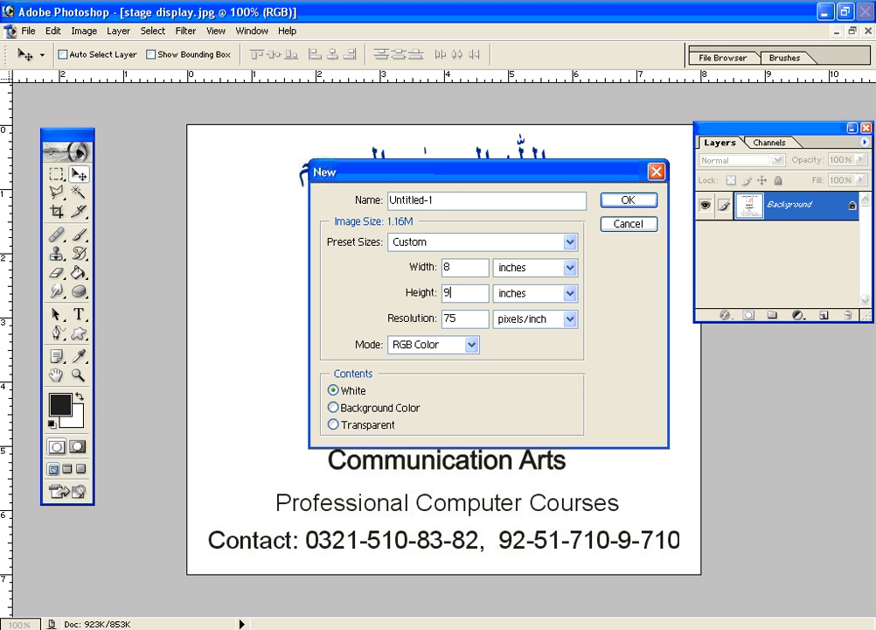
Set the resolution to 300 pixels/inch and the mode to CMYK Color, and create the document with white contents.
{"action": "key", "text": "Tab"}
{"action": "key", "text": "Tab"}
{"action": "type", "text": "300"}
{"action": "key", "text": "Tab"}
{"action": "key", "text": "Tab"}
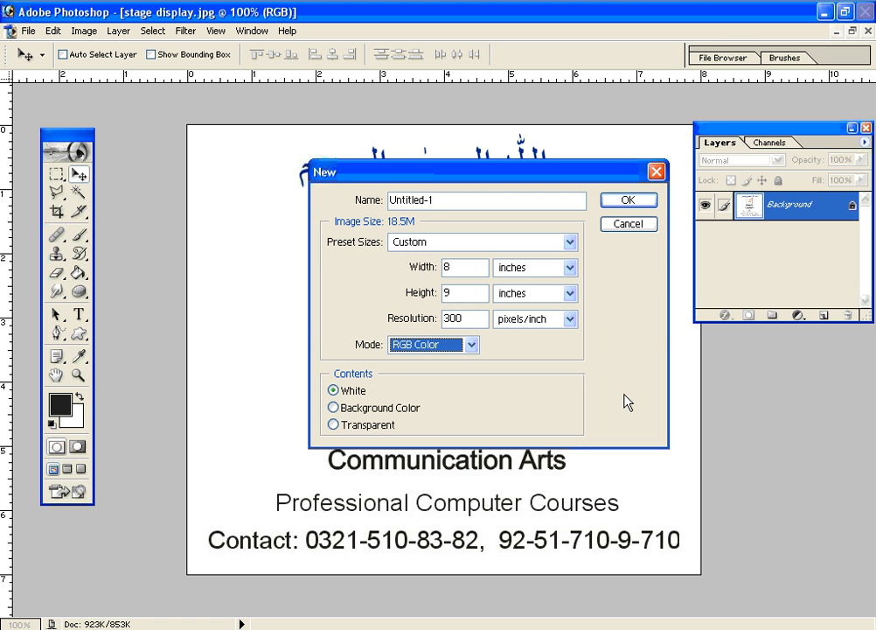
{"action": "key", "text": "Down"}
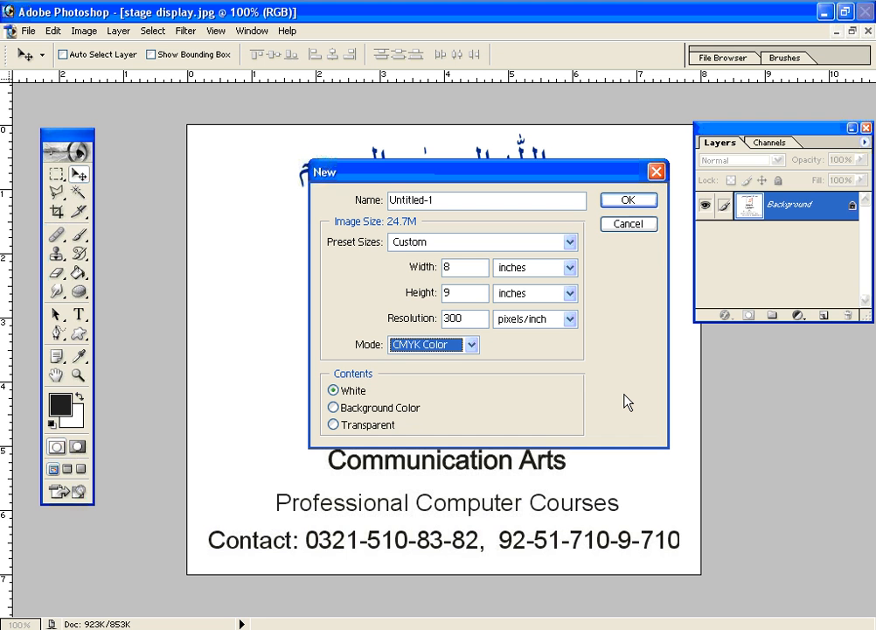
{"action": "key", "text": "Tab"}
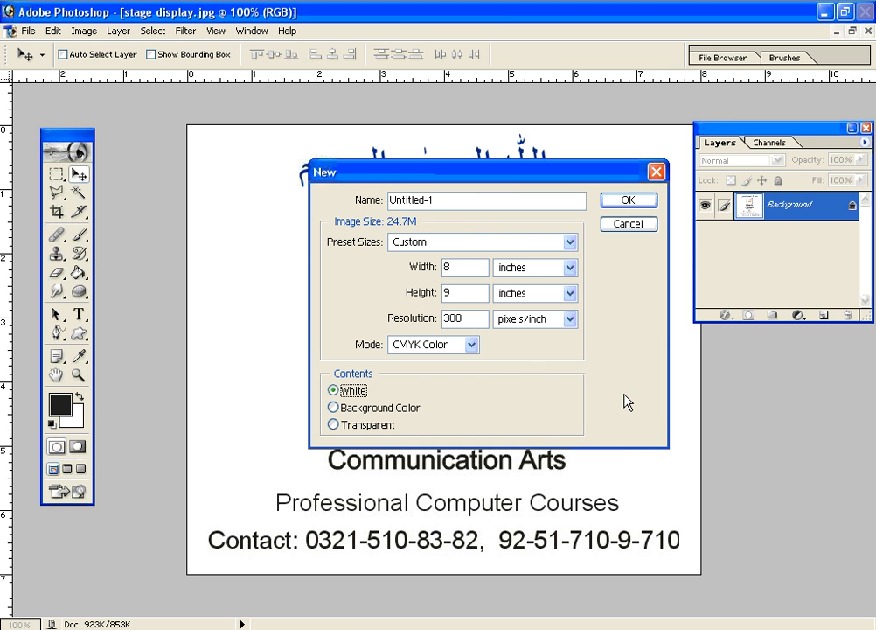
{"action": "key", "text": "Return"}
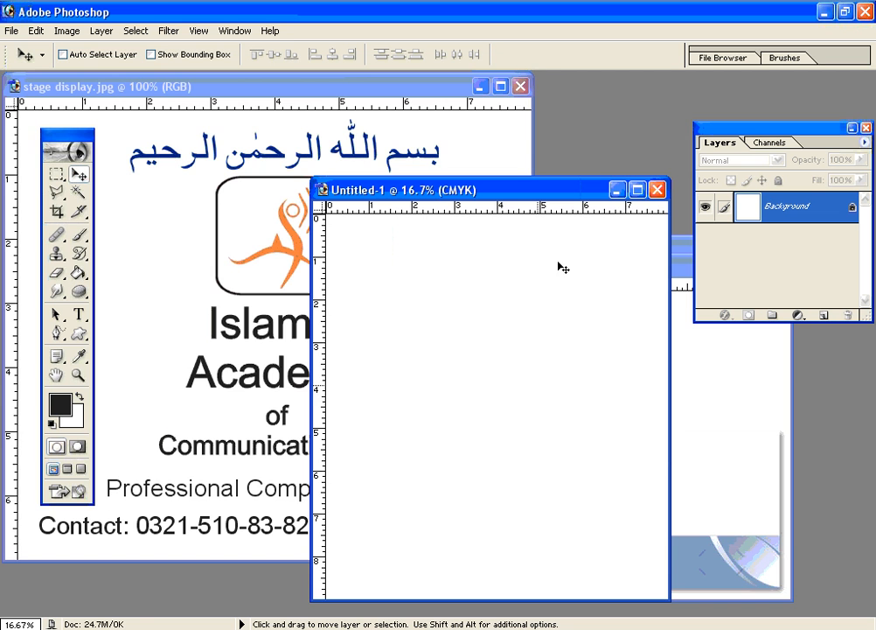
Maximize the new document's window and place a vertical guide at the 4-inch mark in the page's centre.
{"action": "double_click", "coordinate": [571, 188]}
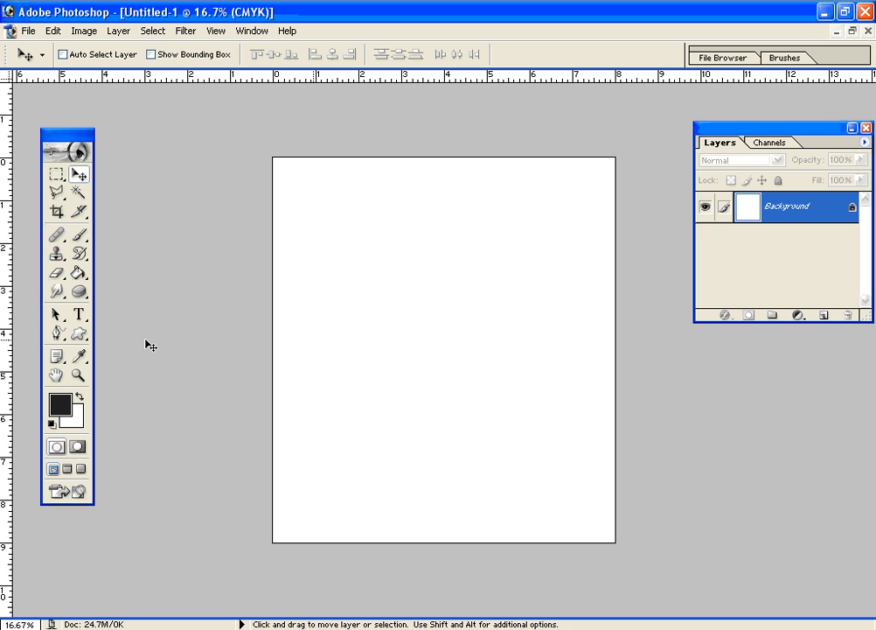
{"action": "left_click_drag", "start_coordinate": [11, 350], "coordinate": [442, 393]}
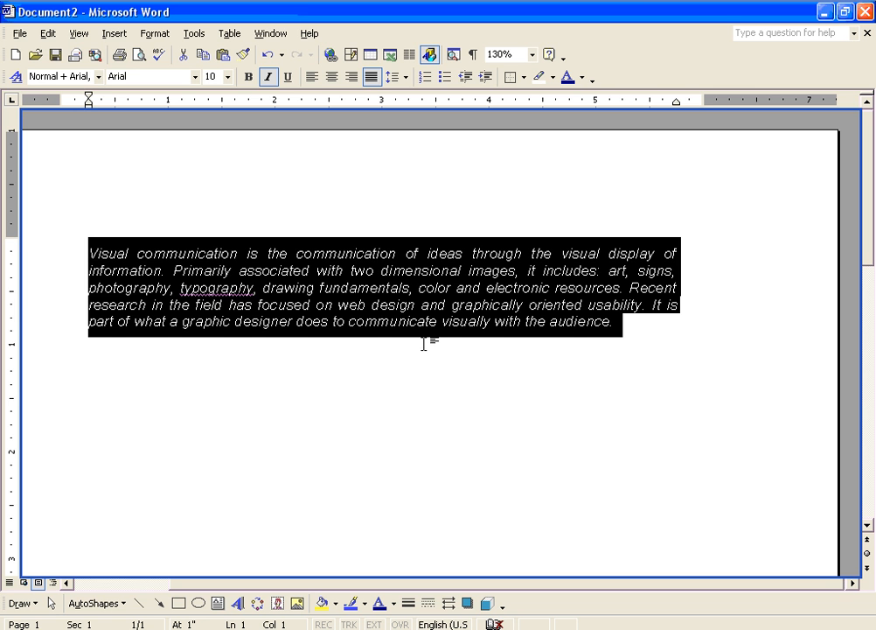
Copy the whole visual communication paragraph from the Microsoft Word document and switch back to Photoshop.
{"action": "left_click", "coordinate": [369, 361]}
{"action": "left_click_drag", "start_coordinate": [622, 327], "coordinate": [117, 245]}
{"action": "key", "text": "ctrl+c"}
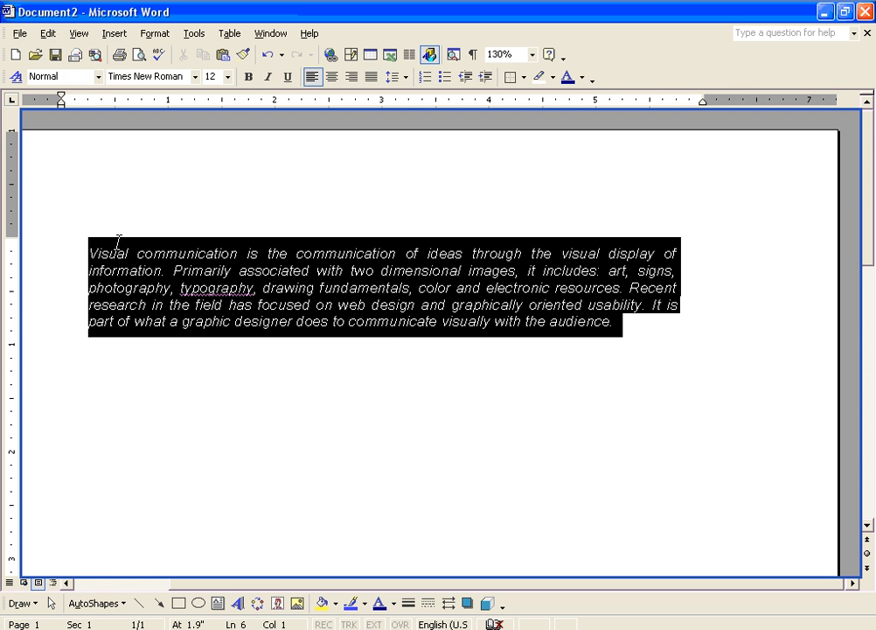
{"action": "right_click", "coordinate": [154, 260]}
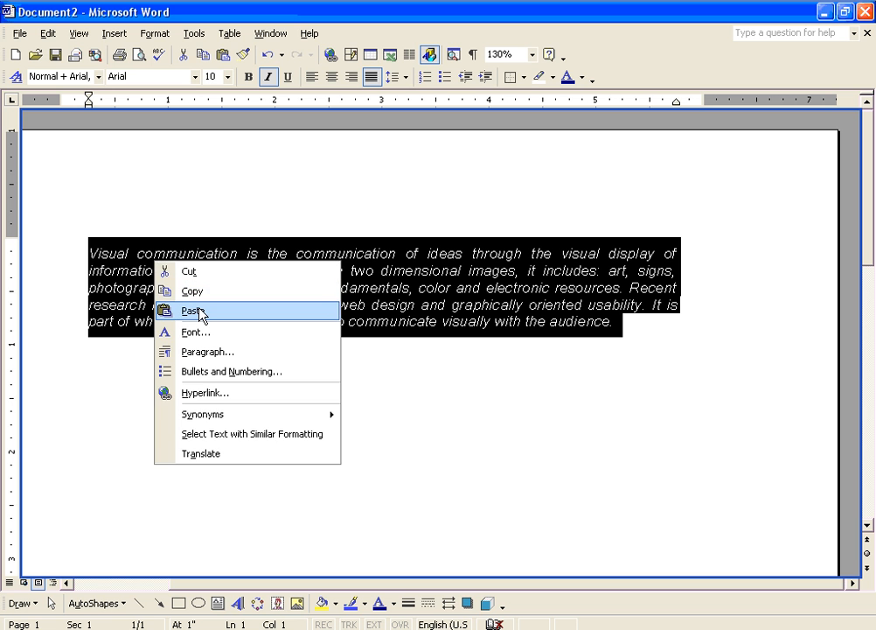
{"action": "left_click", "coordinate": [197, 291]}
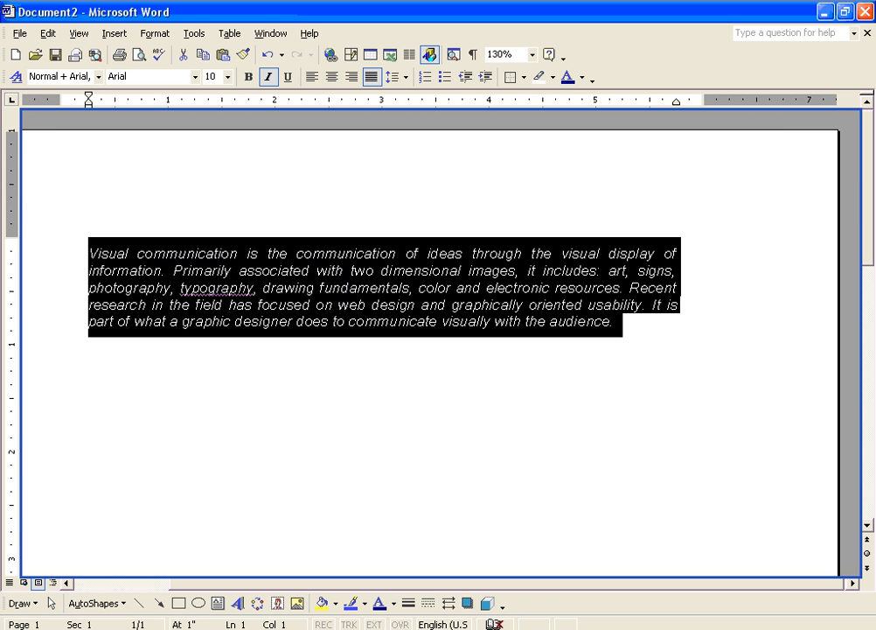
{"action": "key", "text": "alt+Tab"}
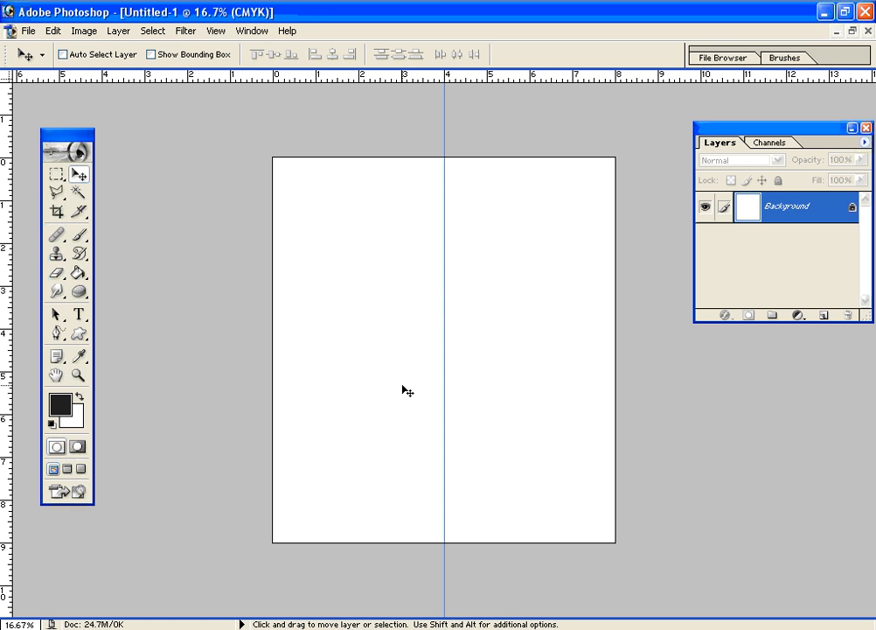
Draw a paragraph text box about 2.3 by 3 inches on the page's right half with the Type tool.
{"action": "left_click", "coordinate": [77, 317]}
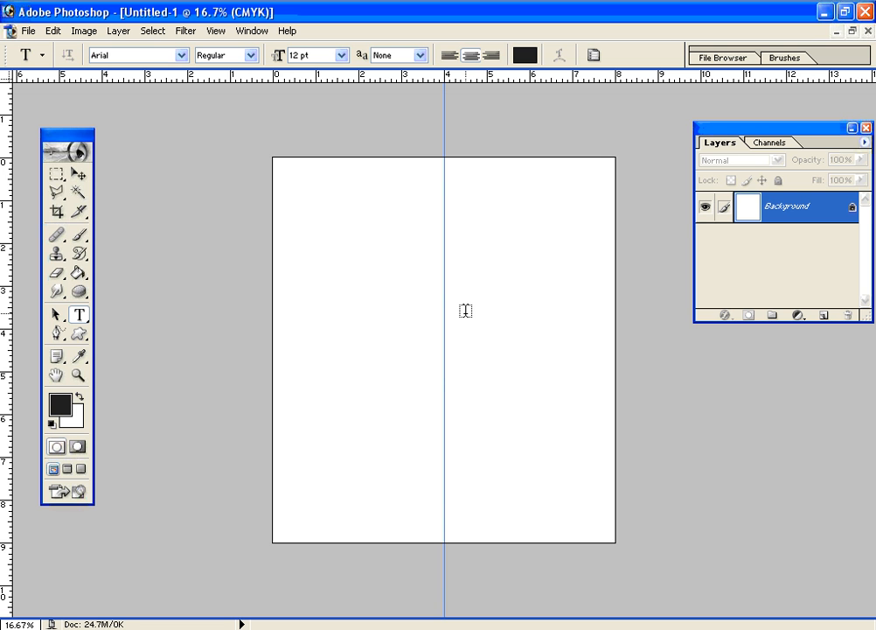
{"action": "left_click", "coordinate": [480, 250]}
{"action": "left_click_drag", "start_coordinate": [480, 246], "coordinate": [579, 374]}
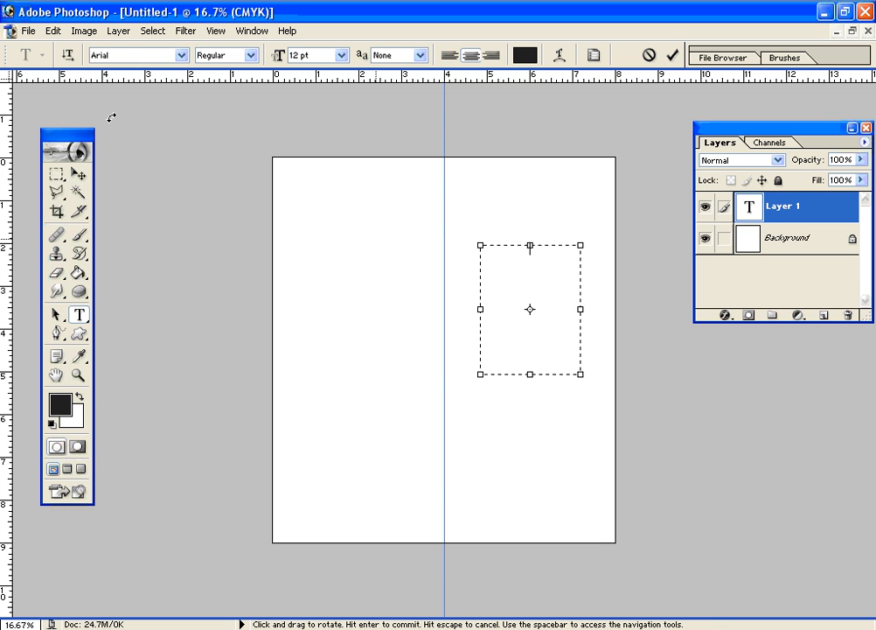
Paste the copied paragraph into the text box and extend the box downward to fit all the text.
{"action": "left_click", "coordinate": [54, 31]}
{"action": "left_click", "coordinate": [102, 167]}
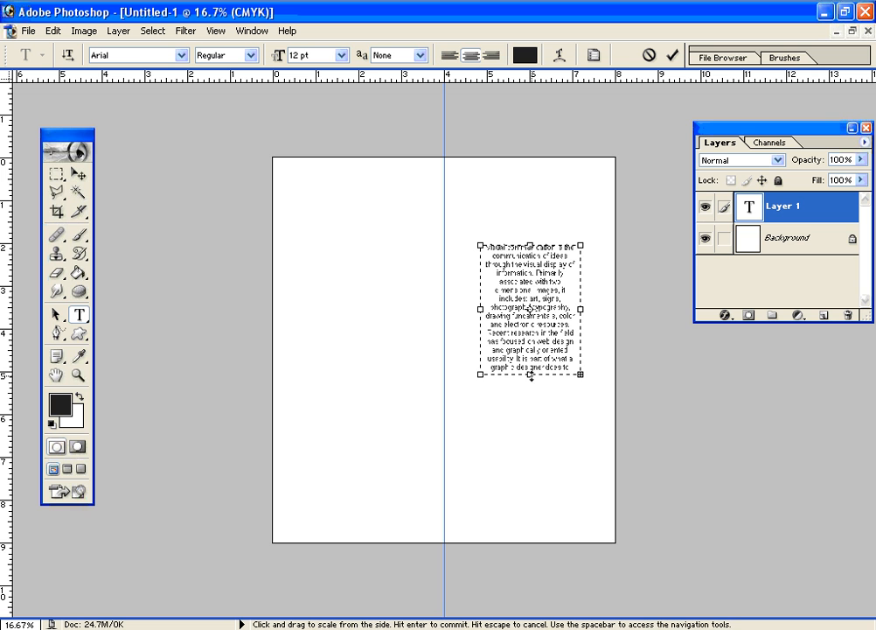
{"action": "left_click_drag", "start_coordinate": [529, 376], "coordinate": [530, 406]}
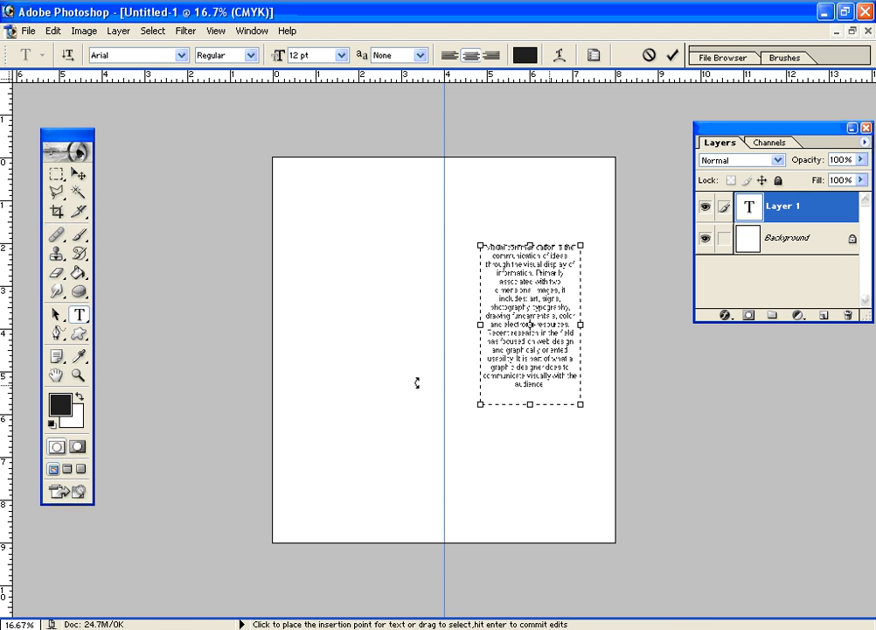
{"action": "left_click", "coordinate": [77, 174]}
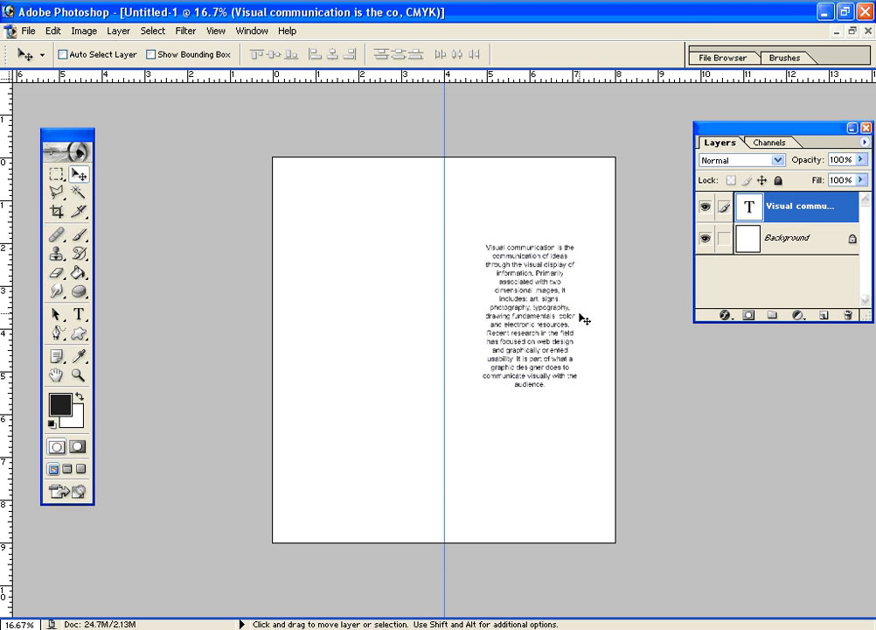
Open the mosque image 565319_89807579.jpg from the stock folder using thumbnail view, discarding its embedded colour profile.
{"action": "left_click", "coordinate": [32, 30]}
{"action": "left_click", "coordinate": [48, 63]}
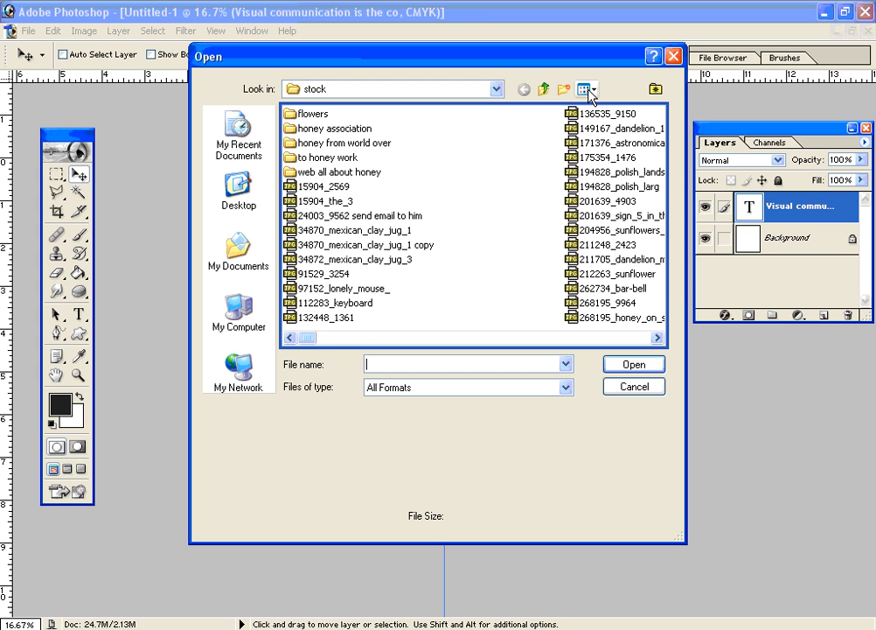
{"action": "left_click", "coordinate": [590, 93]}
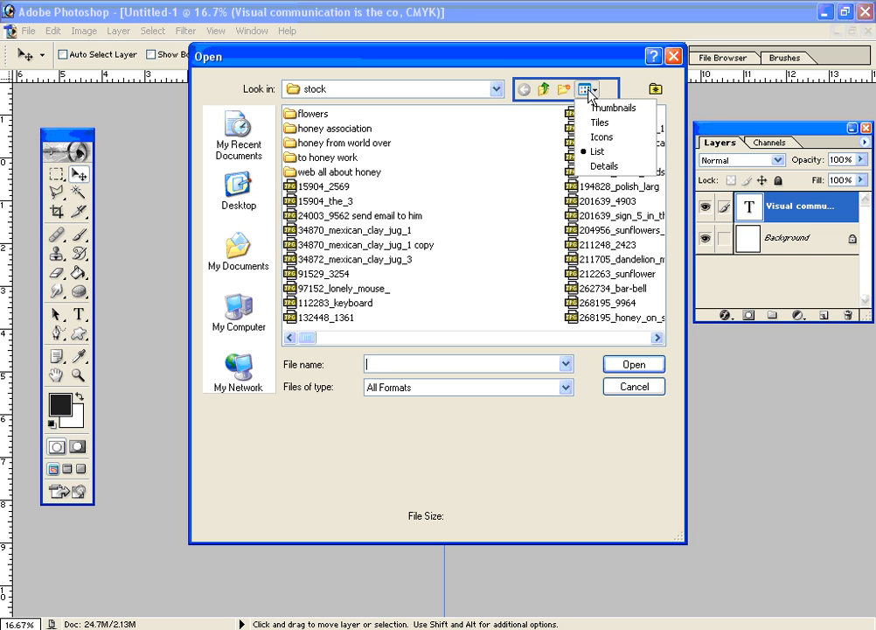
{"action": "left_click", "coordinate": [614, 108]}
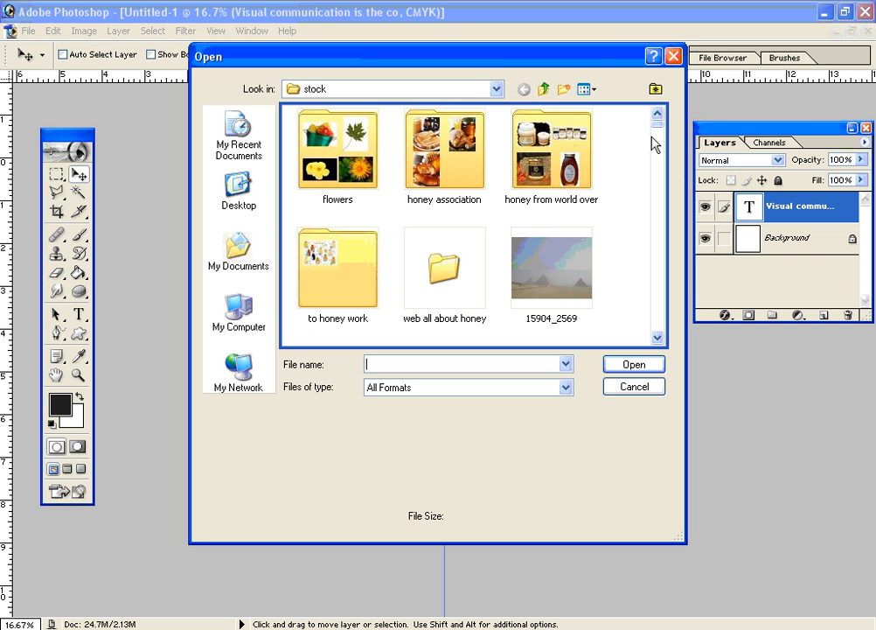
{"action": "left_click_drag", "start_coordinate": [657, 136], "coordinate": [661, 194]}
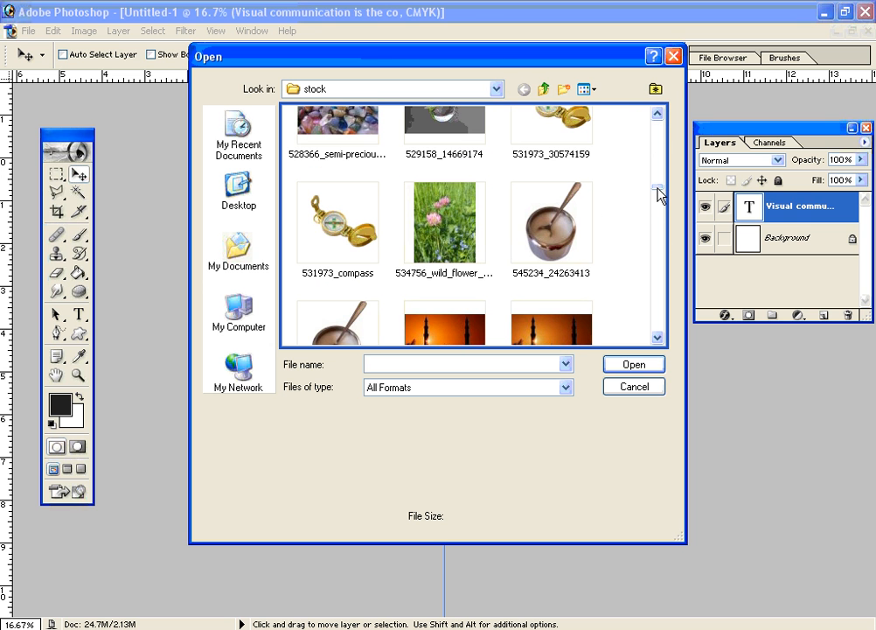
{"action": "left_click", "coordinate": [657, 338]}
{"action": "left_click", "coordinate": [657, 339]}
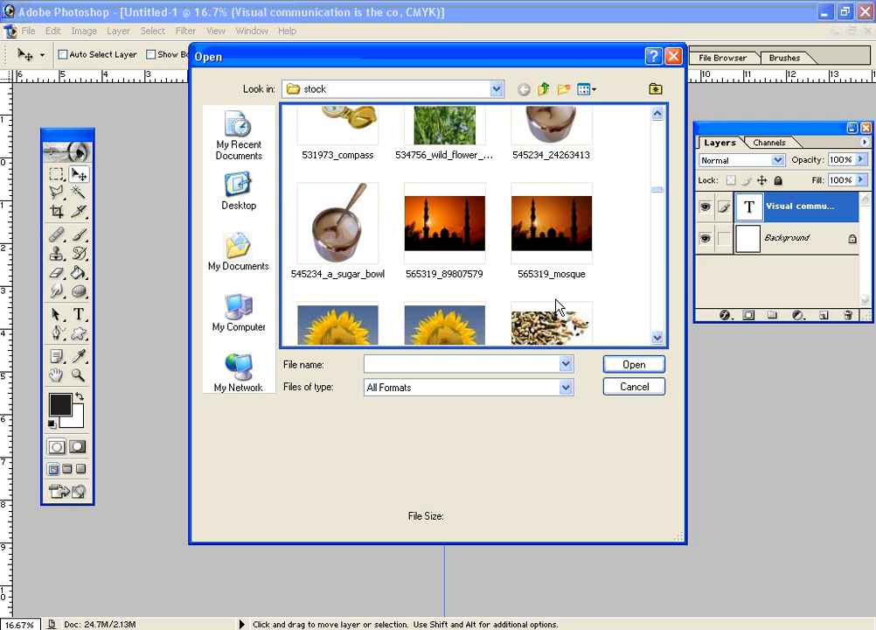
{"action": "double_click", "coordinate": [469, 250]}
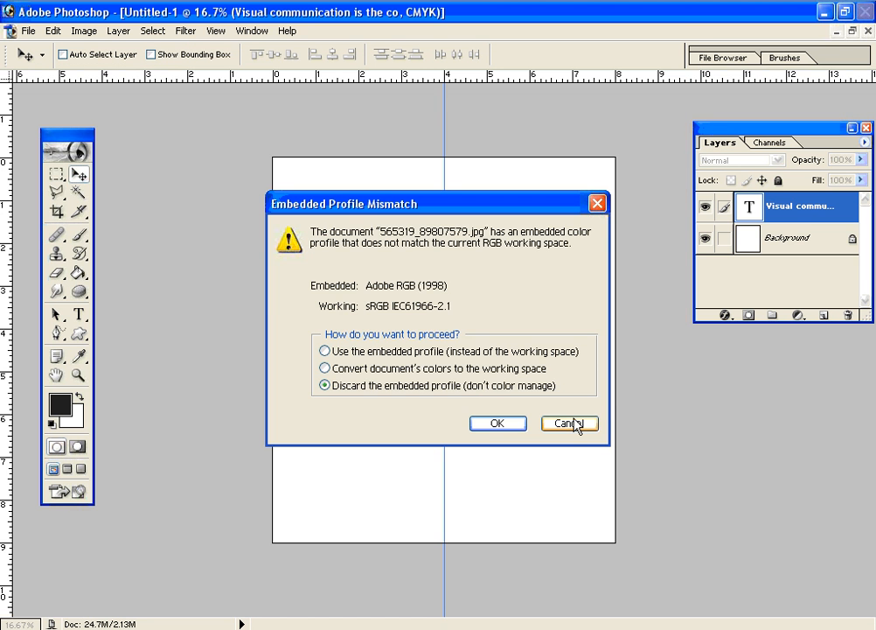
{"action": "left_click", "coordinate": [495, 423]}
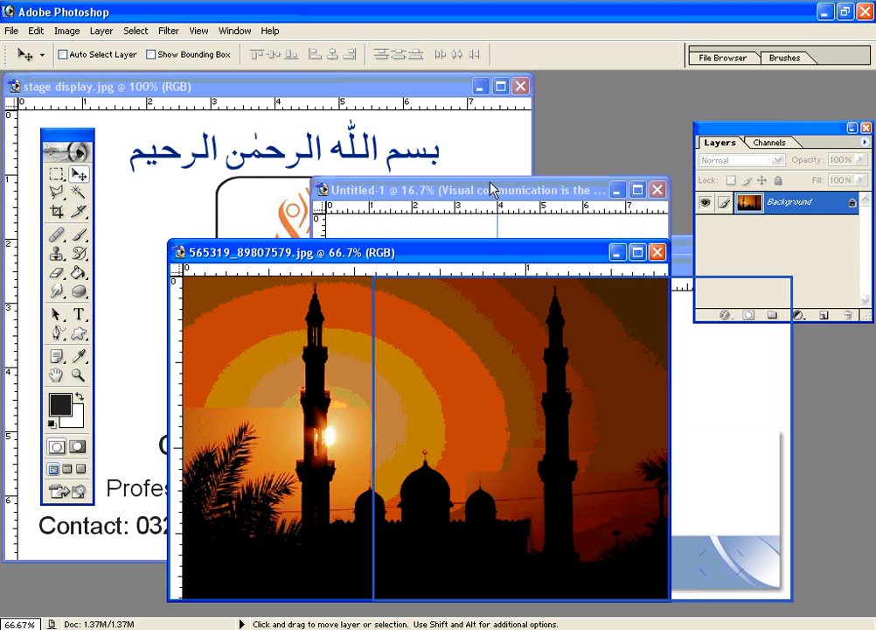
Arrange the floating document windows so both are accessible and copy the mosque image onto the upper part of the Untitled-1 page's left half.
{"action": "left_click", "coordinate": [490, 185]}
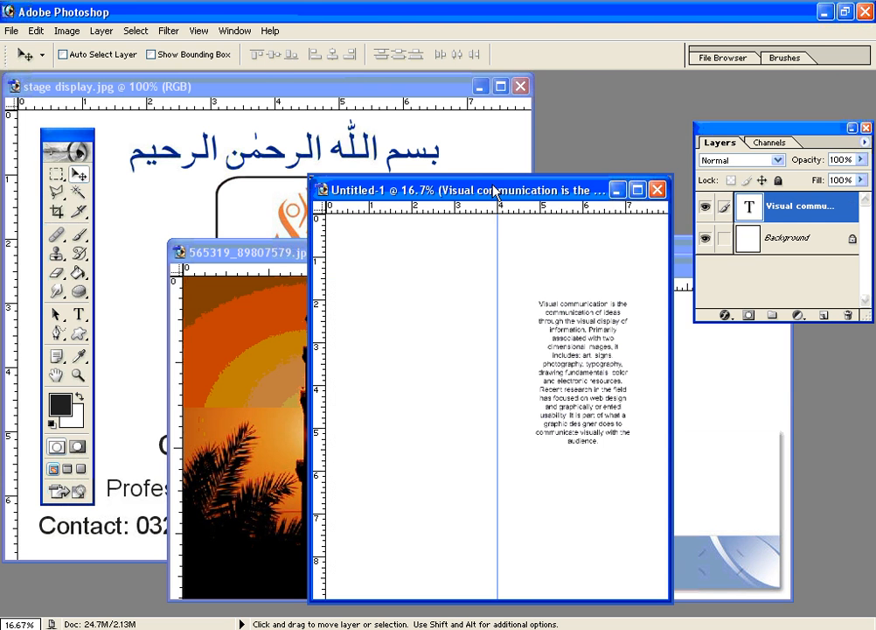
{"action": "double_click", "coordinate": [494, 190]}
{"action": "key", "text": "ctrl+Tab"}
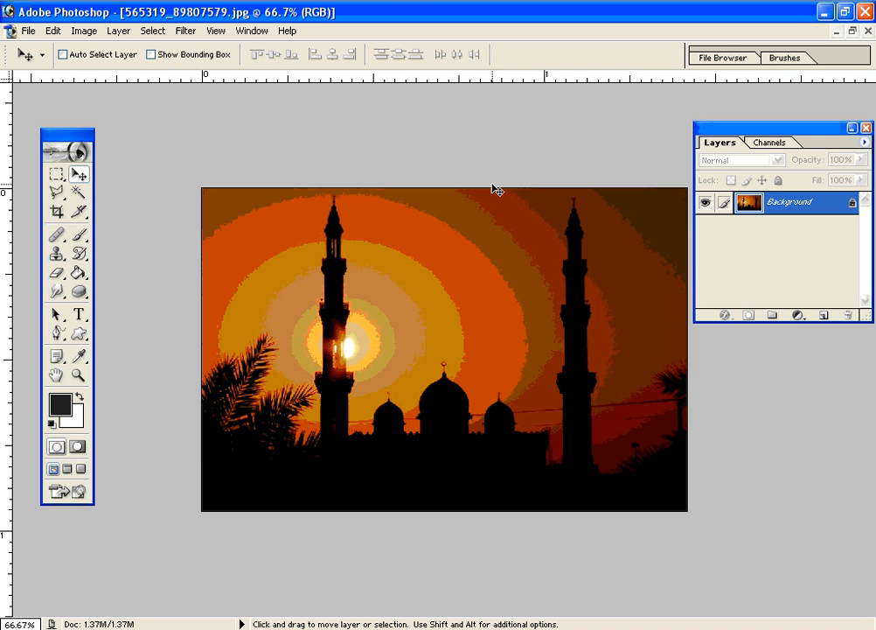
{"action": "left_click", "coordinate": [854, 31]}
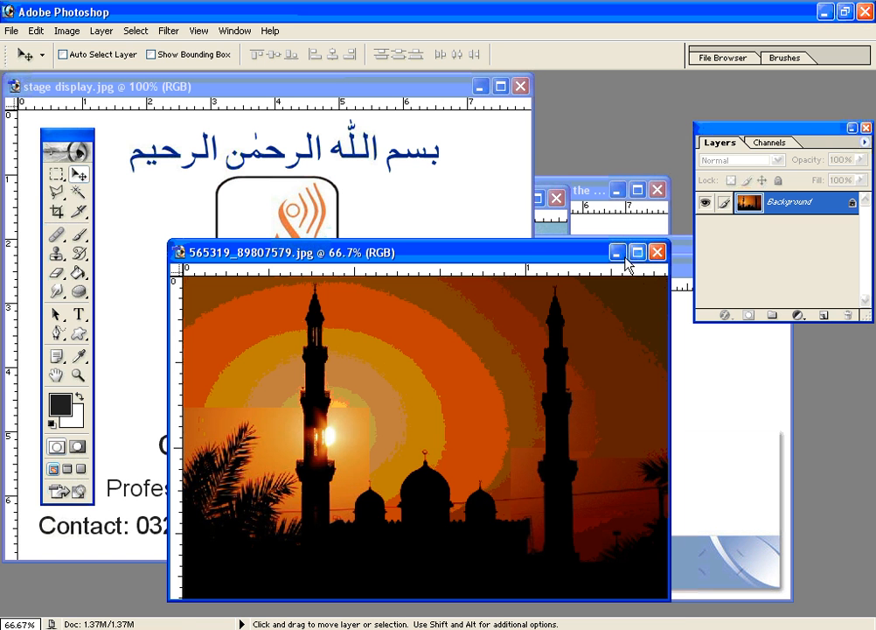
{"action": "left_click_drag", "start_coordinate": [585, 255], "coordinate": [606, 339]}
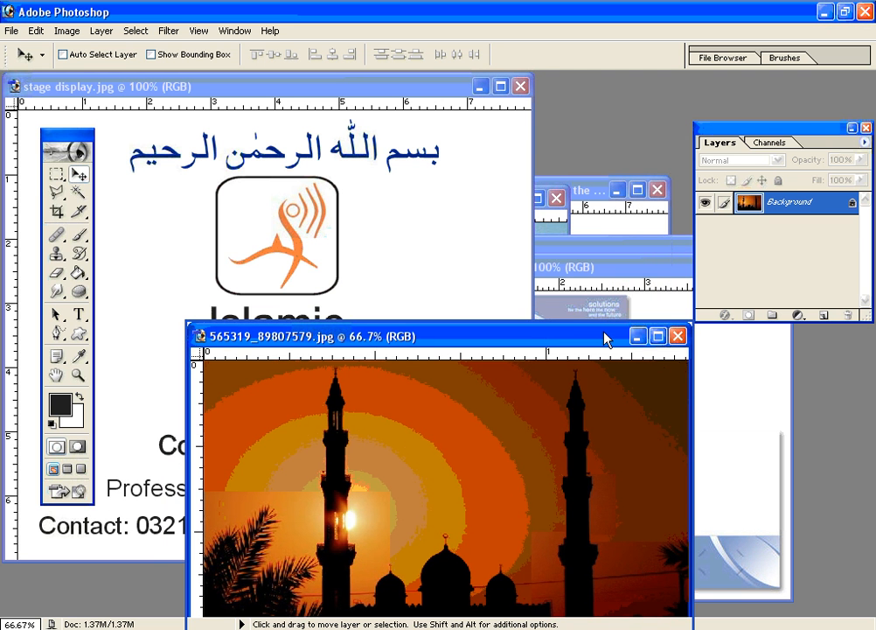
{"action": "key", "text": "ctrl+shift+Tab"}
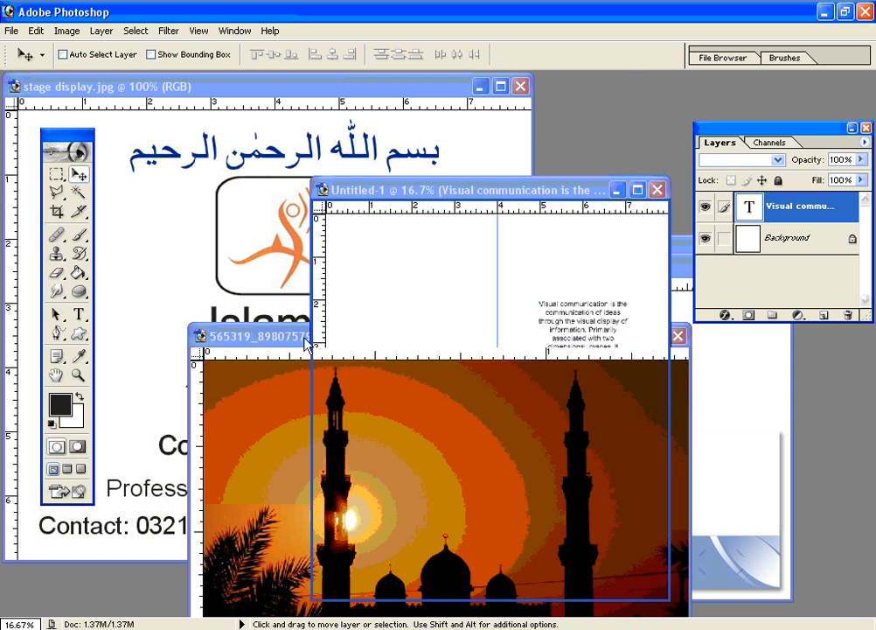
{"action": "left_click", "coordinate": [306, 341]}
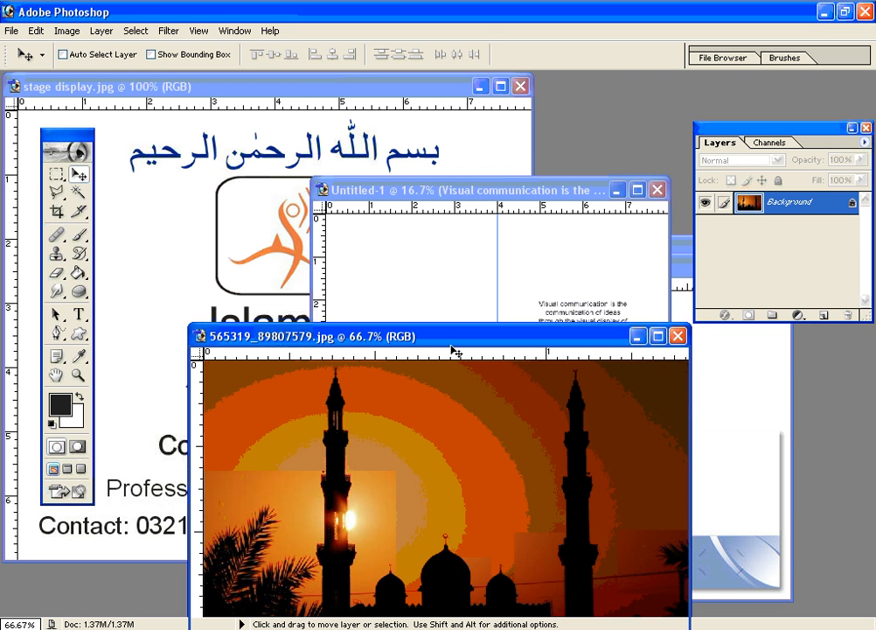
{"action": "left_click", "coordinate": [449, 391]}
{"action": "left_click_drag", "start_coordinate": [449, 336], "coordinate": [441, 287]}
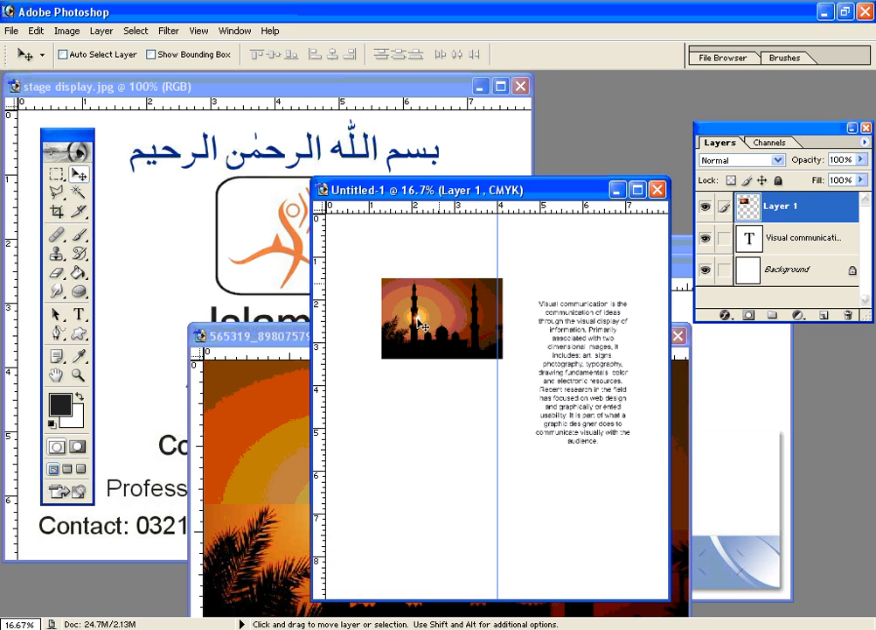
Close the mosque source image without saving changes and move the Untitled-1 window to free workspace.
{"action": "left_click", "coordinate": [299, 341]}
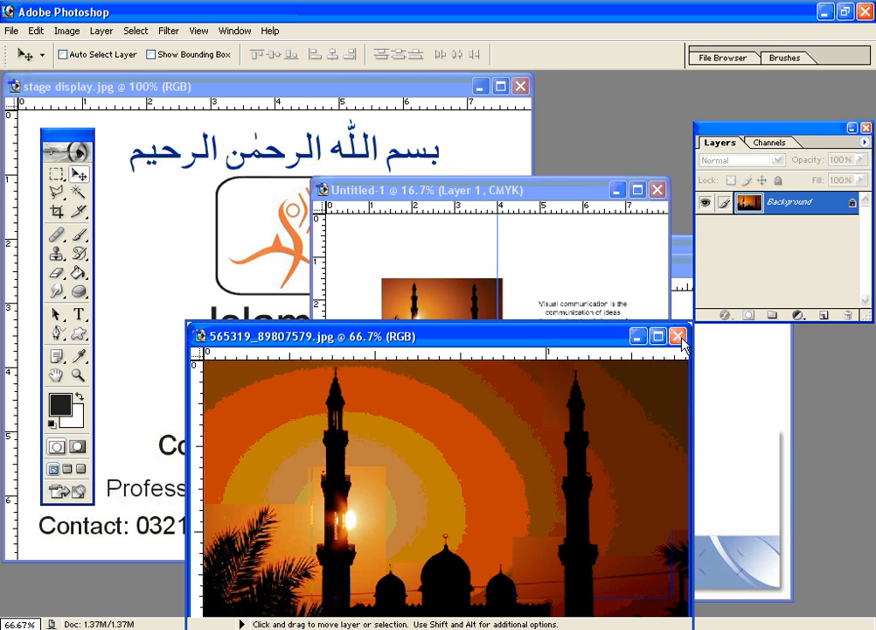
{"action": "left_click", "coordinate": [677, 336]}
{"action": "left_click", "coordinate": [446, 260]}
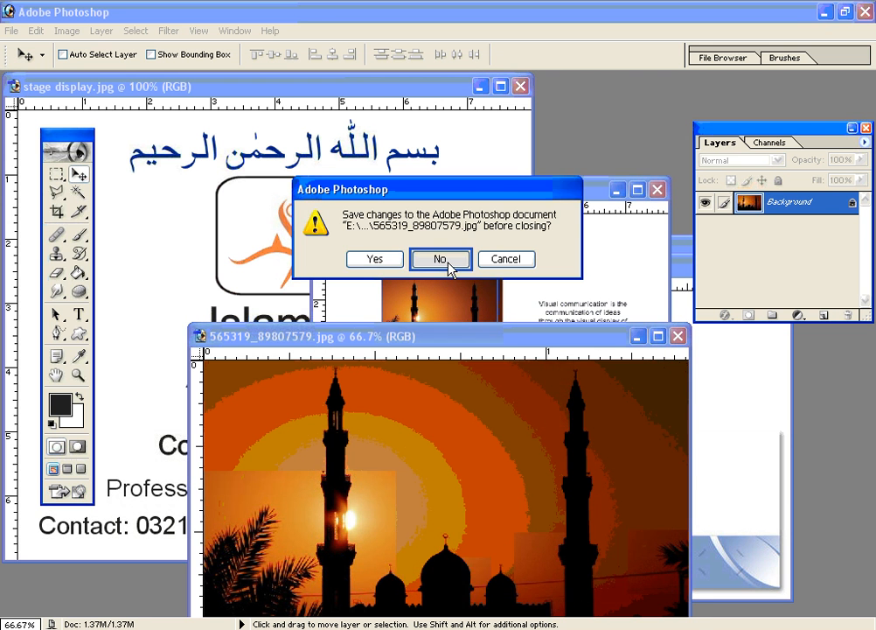
{"action": "left_click_drag", "start_coordinate": [491, 198], "coordinate": [393, 113]}
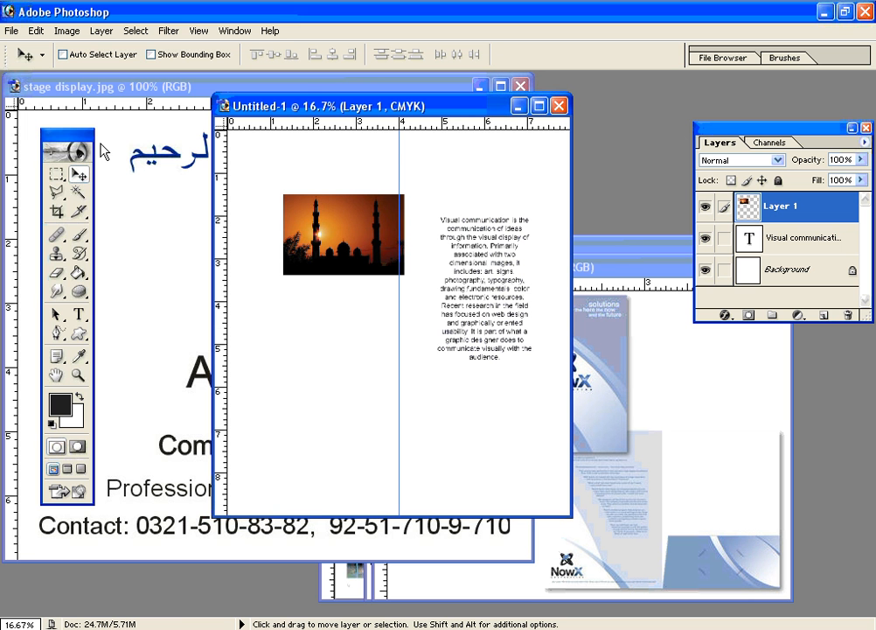
Browse the stock folder as thumbnails and open the laptop and mouse photo 913907_48709071.jpg.
{"action": "left_click", "coordinate": [36, 31]}
{"action": "mouse_move", "coordinate": [11, 30]}
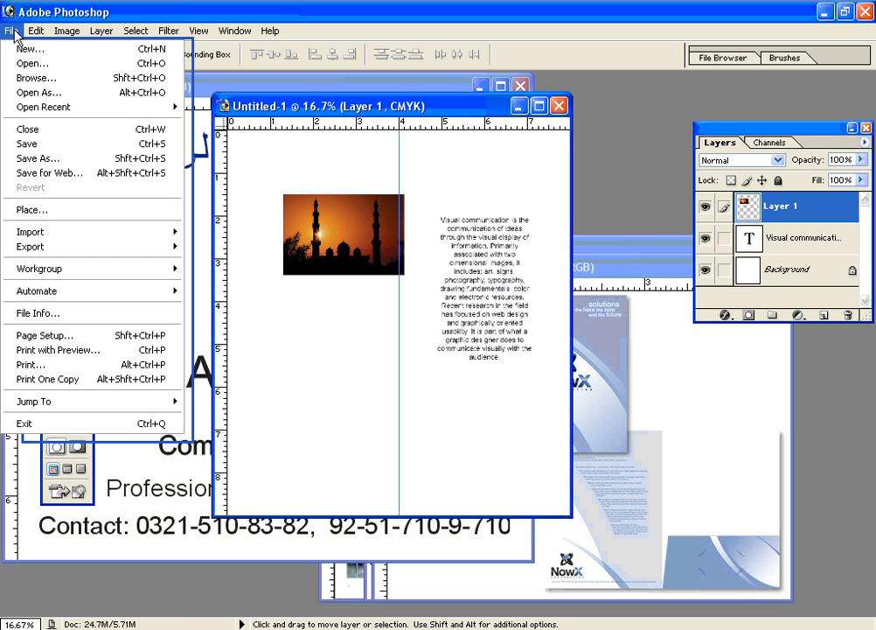
{"action": "left_click", "coordinate": [33, 63]}
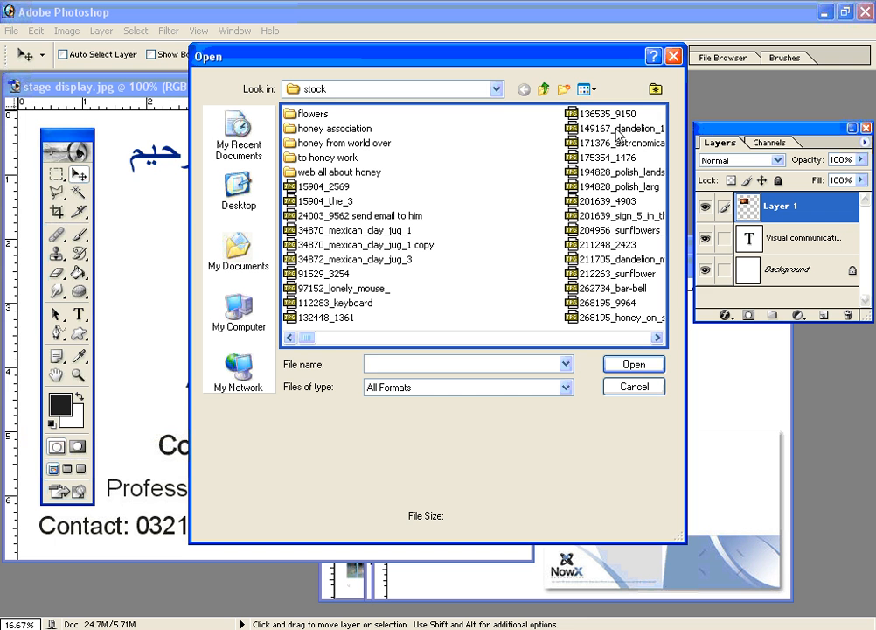
{"action": "left_click", "coordinate": [583, 89]}
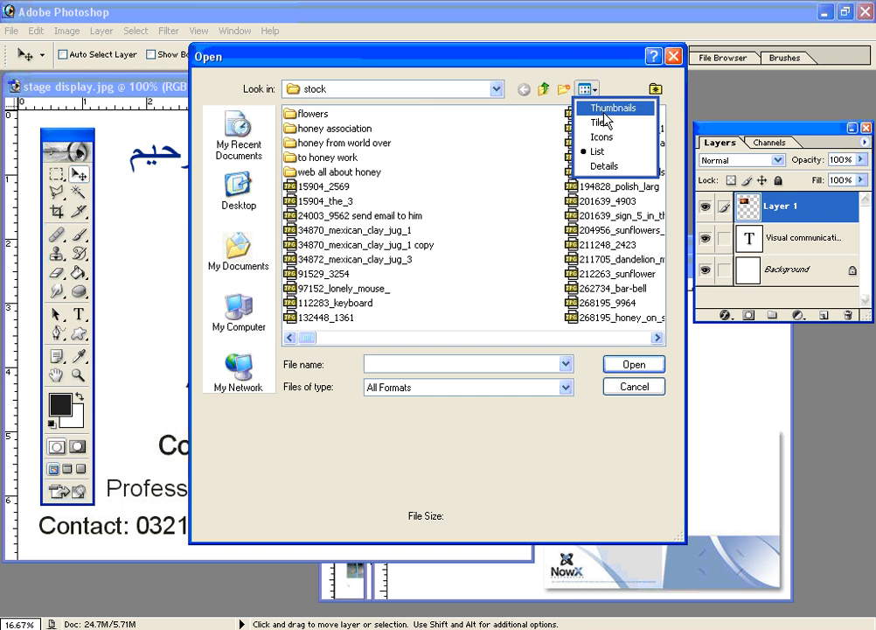
{"action": "left_click", "coordinate": [648, 109]}
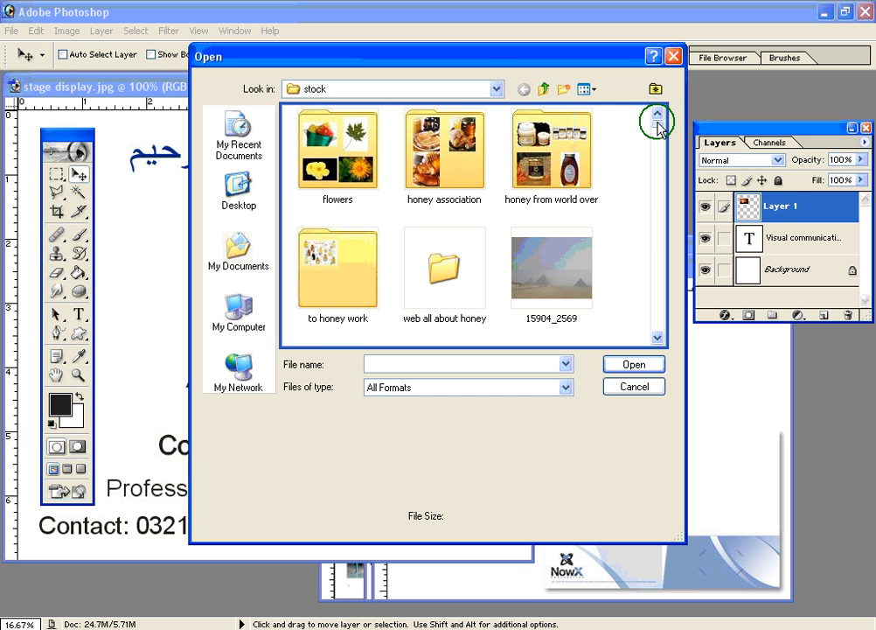
{"action": "left_click_drag", "start_coordinate": [657, 126], "coordinate": [666, 351]}
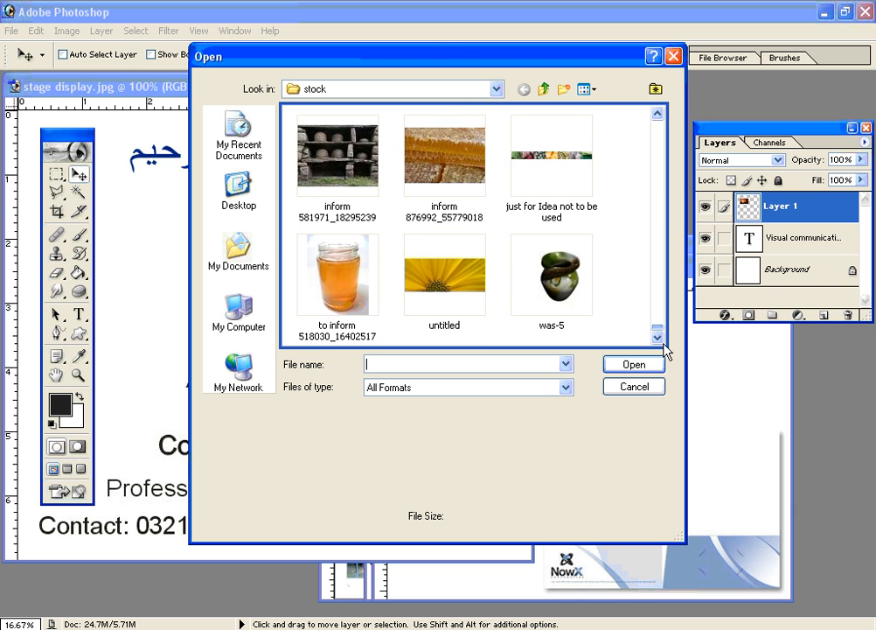
{"action": "scroll", "coordinate": [665, 117], "scroll_direction": "up", "scroll_amount": 10}
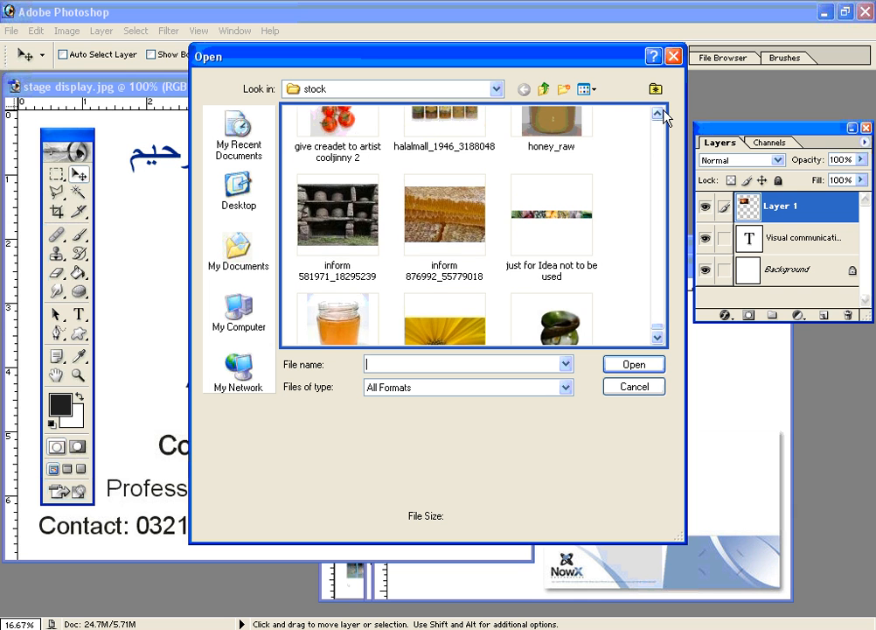
{"action": "scroll", "coordinate": [660, 163], "scroll_direction": "up", "scroll_amount": 4}
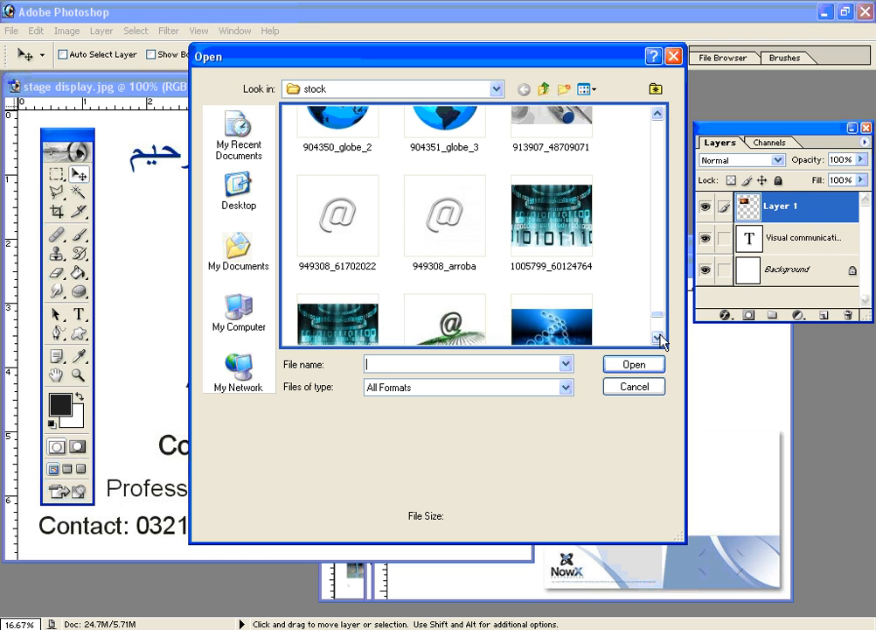
{"action": "left_click", "coordinate": [657, 115]}
{"action": "left_click", "coordinate": [658, 115]}
{"action": "left_click", "coordinate": [658, 117]}
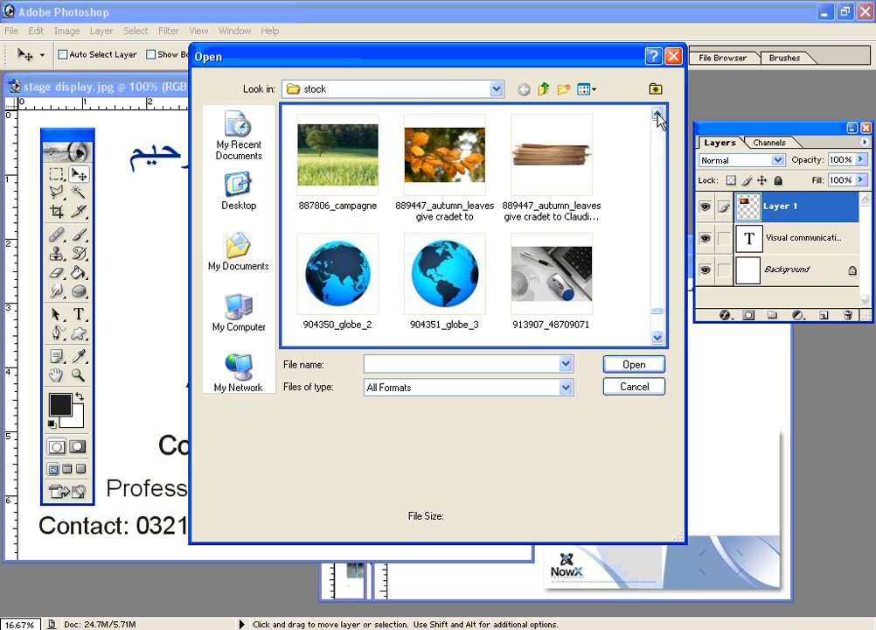
{"action": "double_click", "coordinate": [569, 285]}
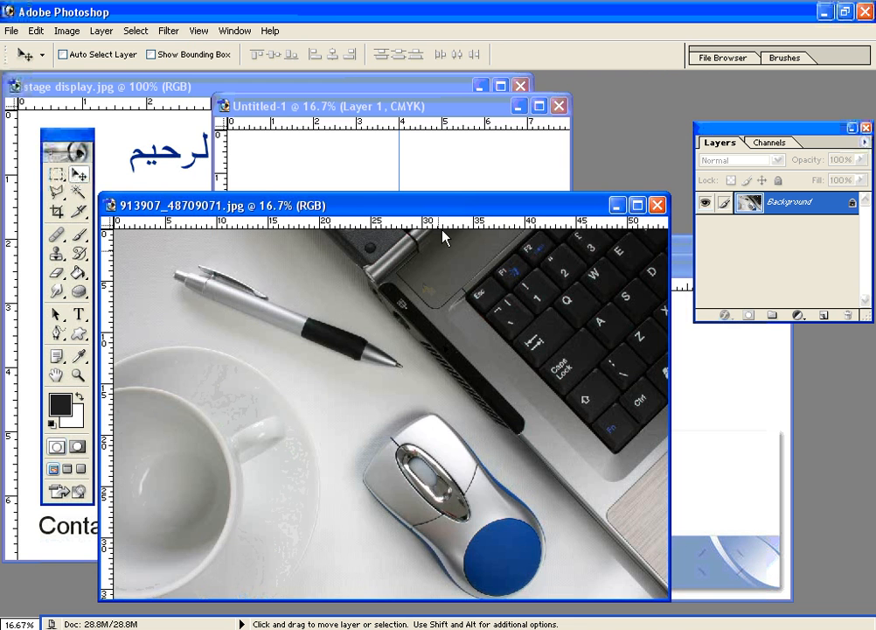
Copy the laptop and mouse photo into the Untitled-1 page, maximize that document, and move the Layers palette clear of the image.
{"action": "left_click_drag", "start_coordinate": [350, 204], "coordinate": [452, 188]}
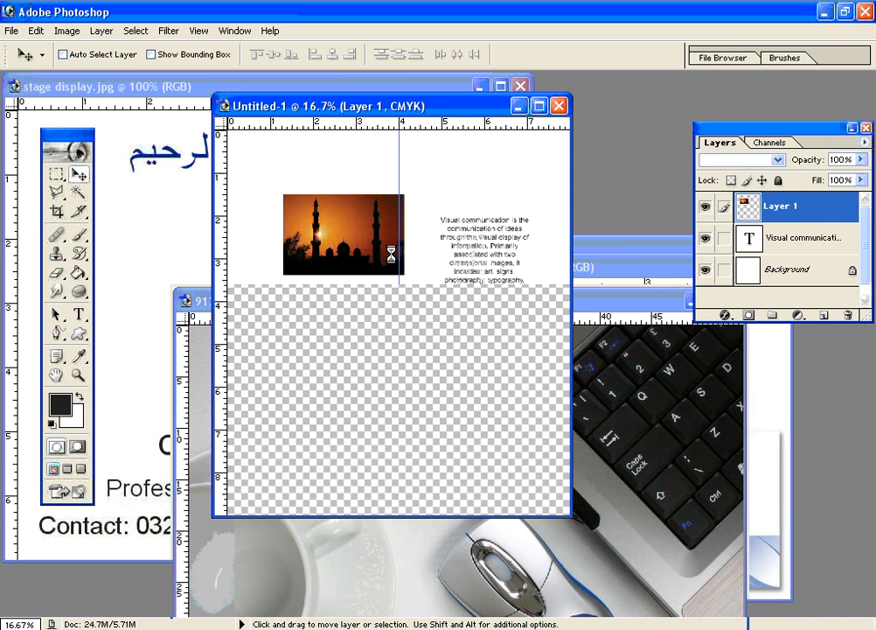
{"action": "double_click", "coordinate": [434, 108]}
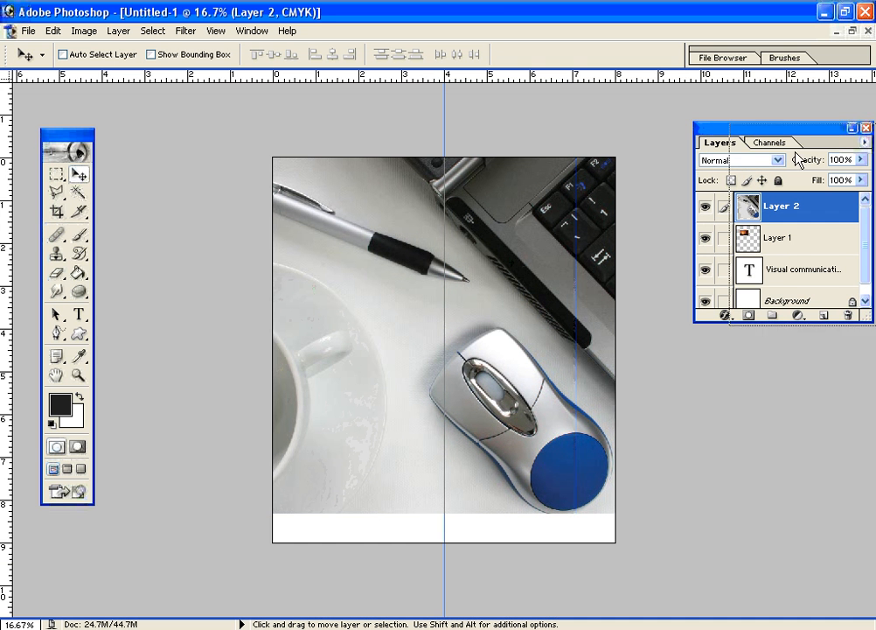
{"action": "left_click_drag", "start_coordinate": [719, 140], "coordinate": [803, 164]}
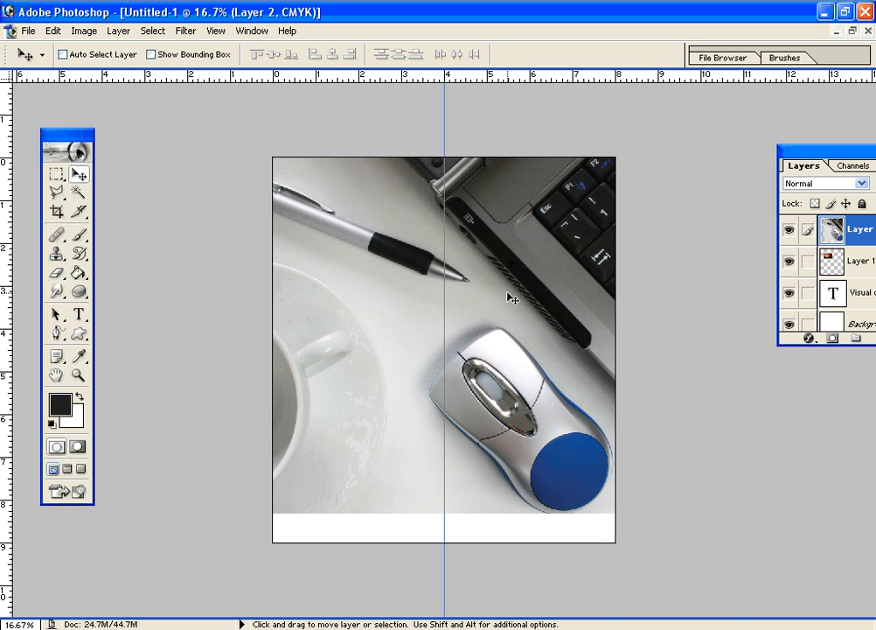
Scale the laptop photo proportionally to about 62.1% so it spans the page's full width along its top edge, then reposition the Layers palette.
{"action": "key", "text": "ctrl+t"}
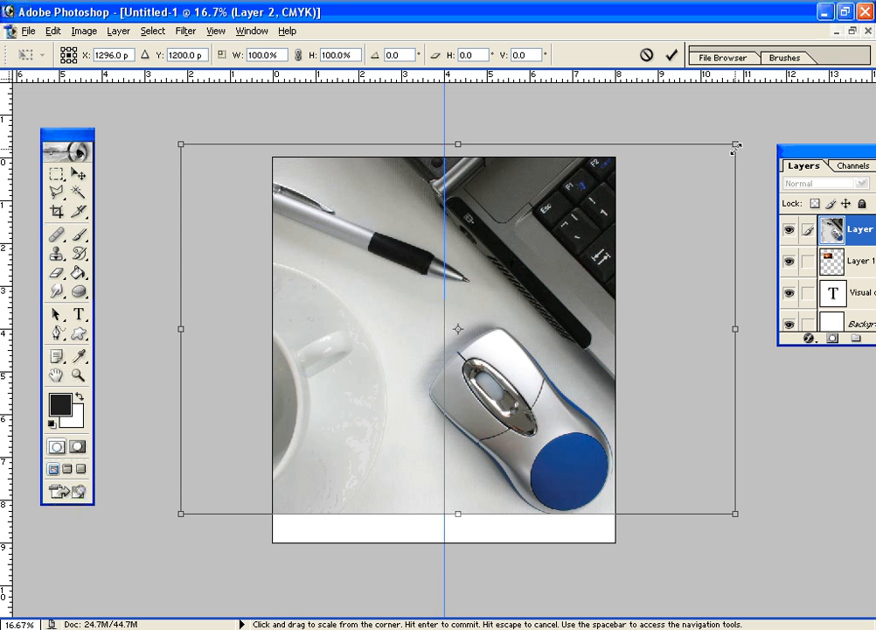
{"action": "left_click_drag", "start_coordinate": [736, 147], "coordinate": [622, 250]}
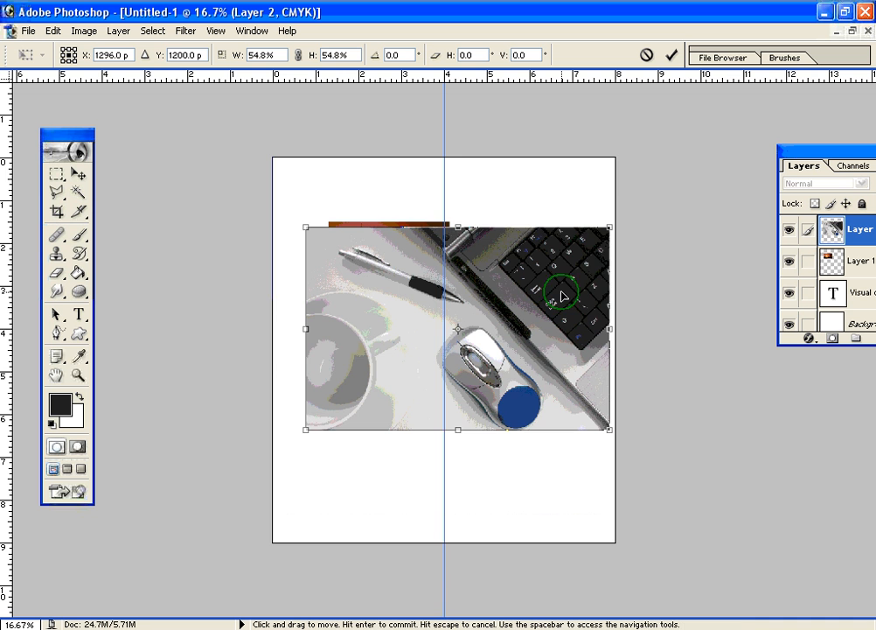
{"action": "left_click_drag", "start_coordinate": [560, 293], "coordinate": [564, 216]}
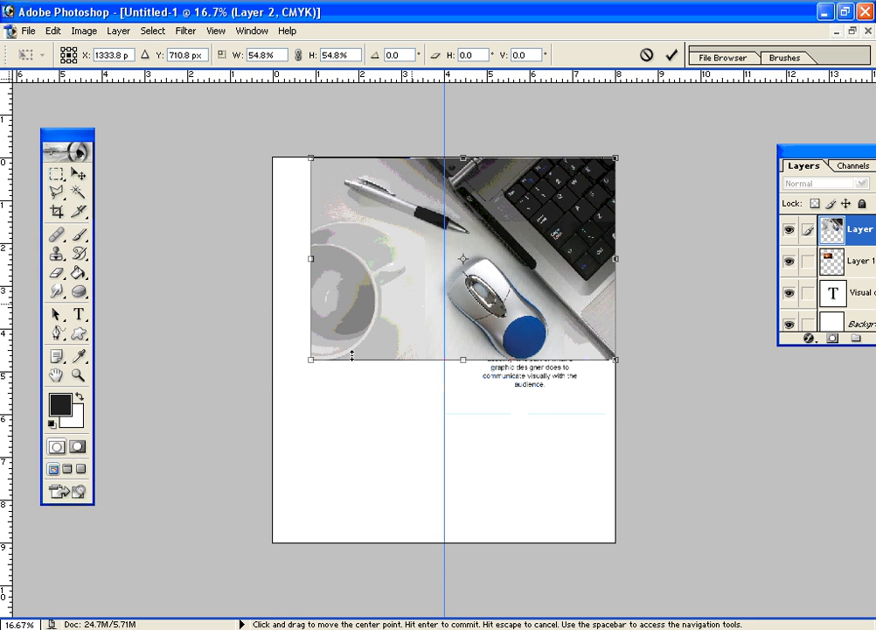
{"action": "left_click_drag", "start_coordinate": [308, 360], "coordinate": [270, 386]}
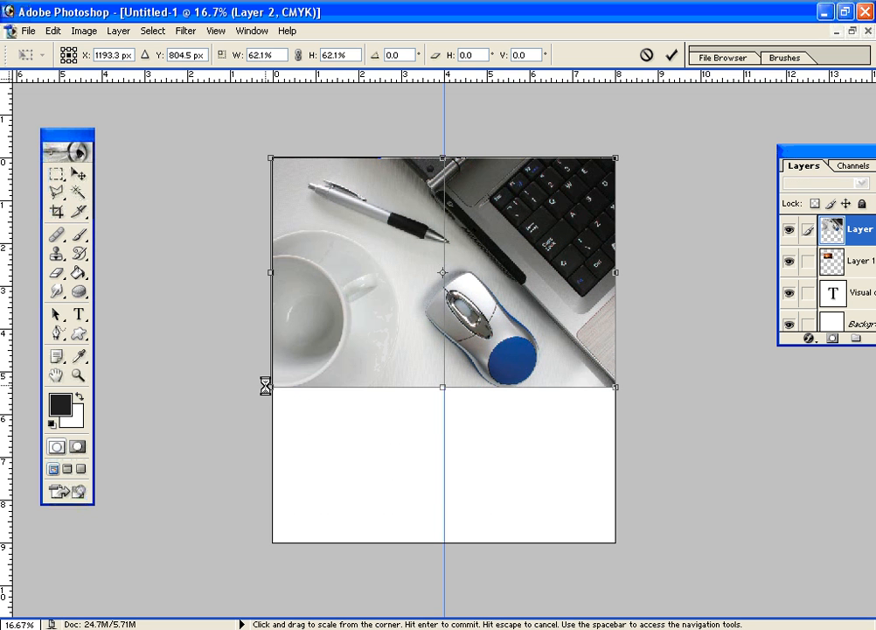
{"action": "key", "text": "Return"}
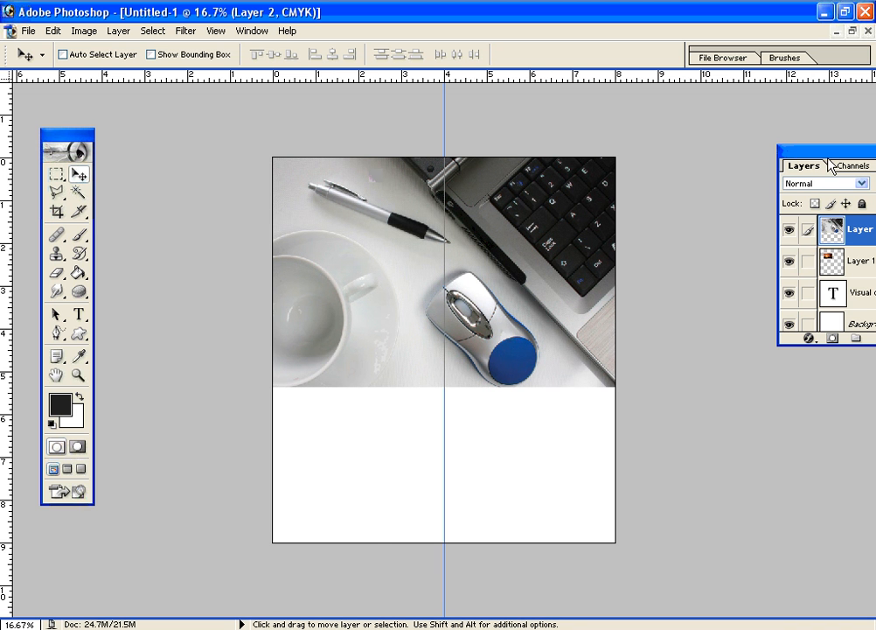
{"action": "left_click_drag", "start_coordinate": [832, 166], "coordinate": [760, 166]}
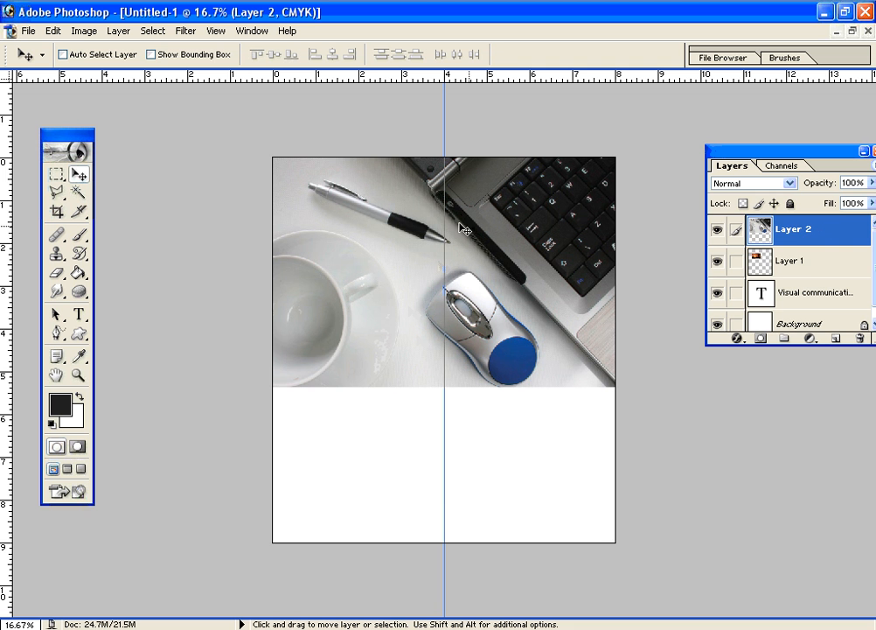
Place the laptop photo layer below the text, and scale the mosque photo proportionally to about 284.2% across the page's full width at its bottom edge.
{"action": "left_click_drag", "start_coordinate": [844, 230], "coordinate": [847, 317]}
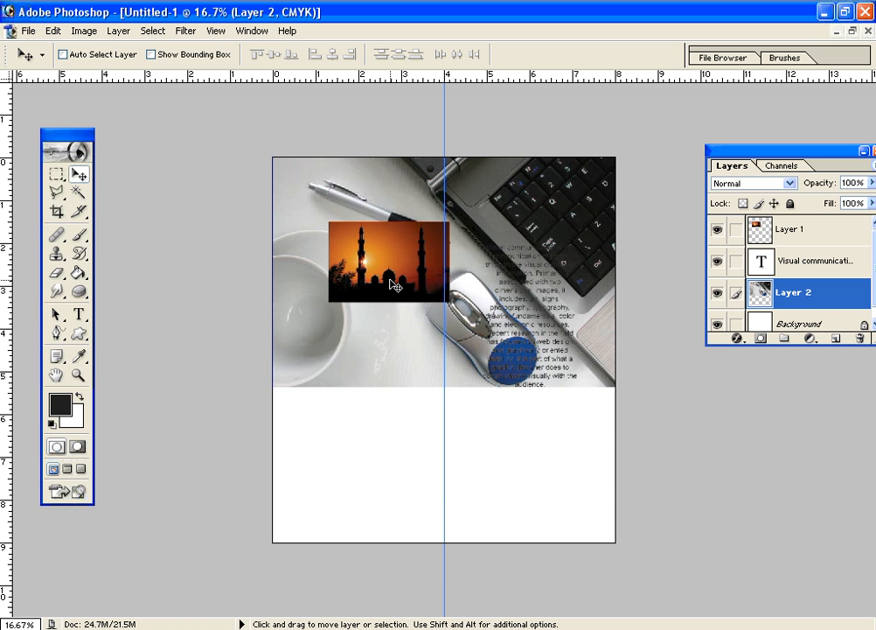
{"action": "left_click", "coordinate": [841, 227]}
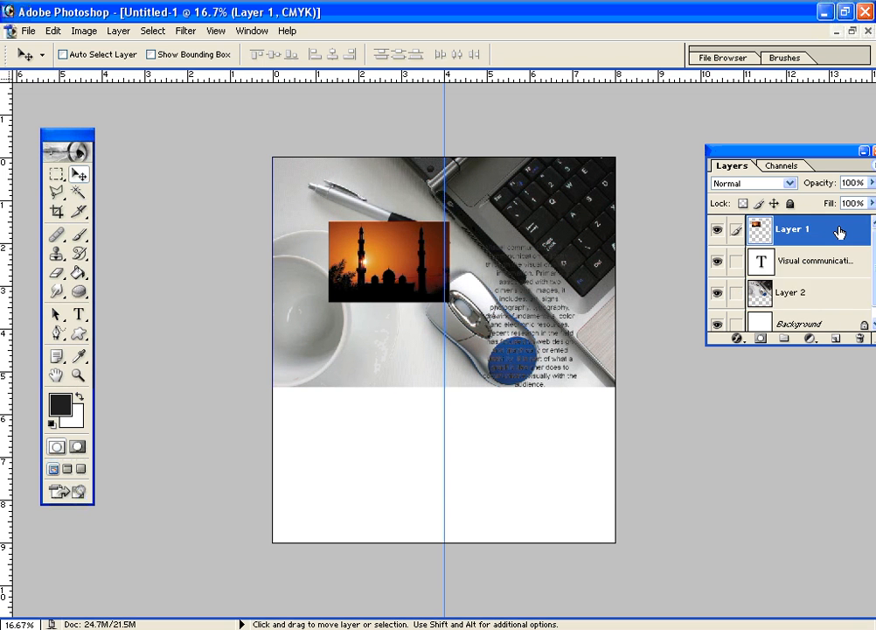
{"action": "left_click_drag", "start_coordinate": [403, 346], "coordinate": [353, 515]}
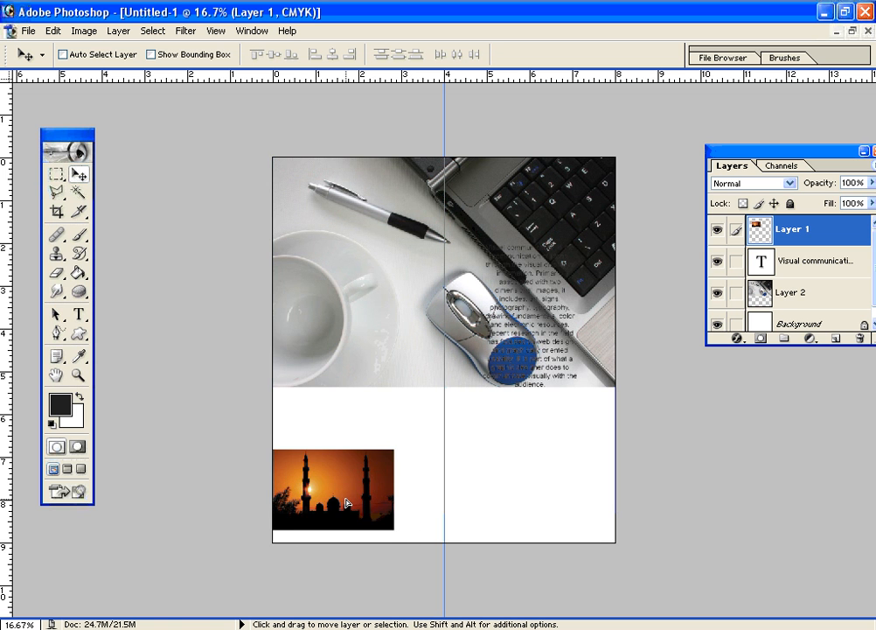
{"action": "key", "text": "ctrl+t"}
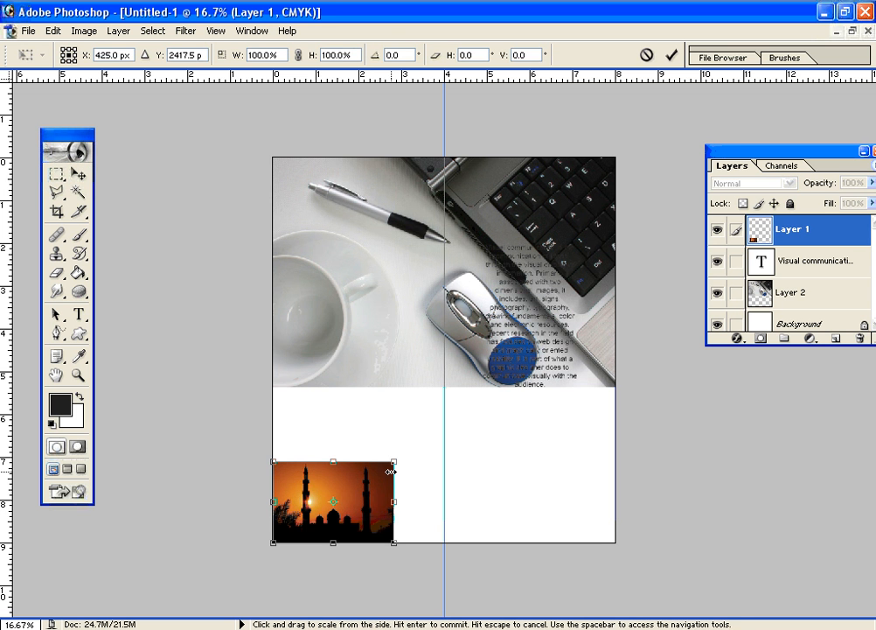
{"action": "left_click_drag", "start_coordinate": [400, 463], "coordinate": [605, 299]}
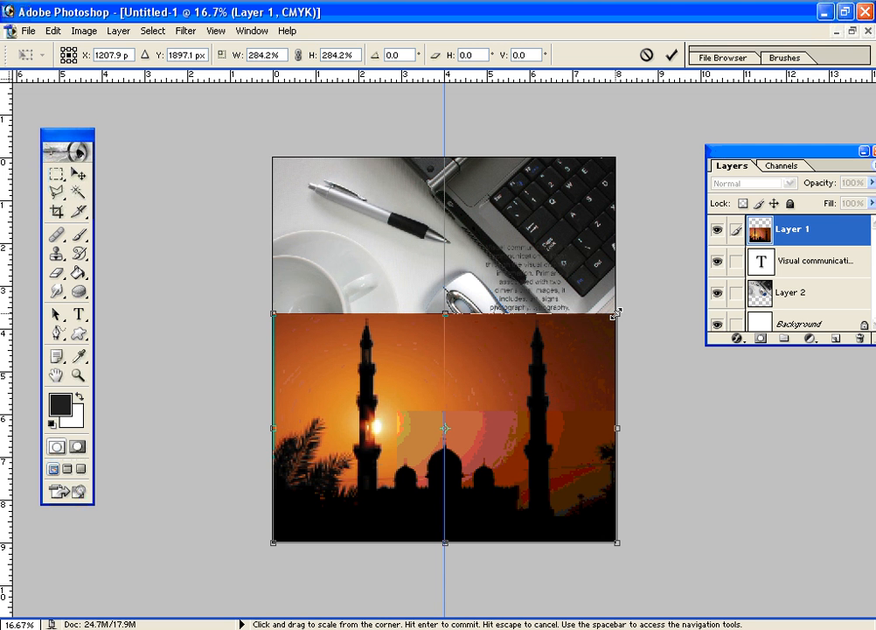
{"action": "key", "text": "Return"}
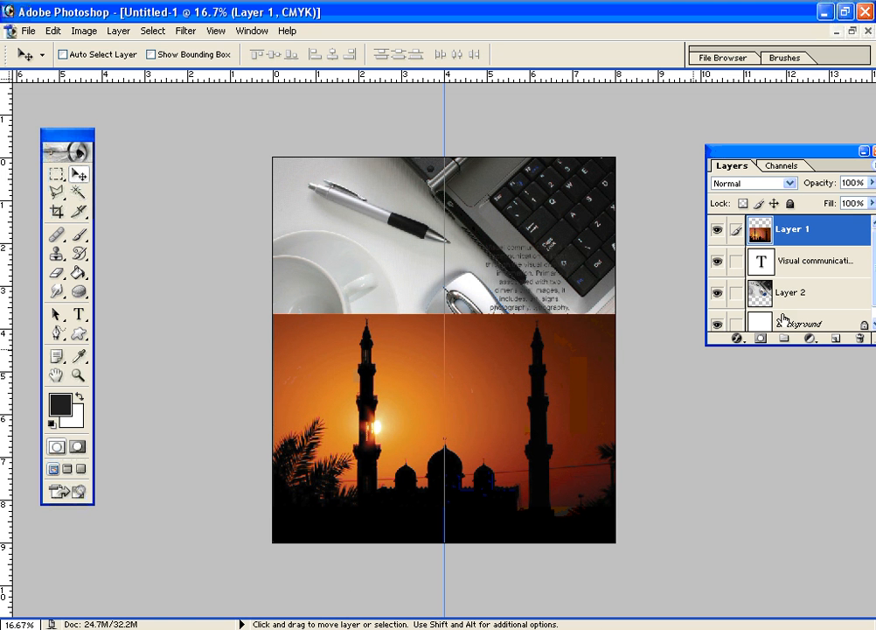
Reorder the mosque photo layer beneath the text layer and shift the toolbox nearer the page.
{"action": "left_click_drag", "start_coordinate": [831, 267], "coordinate": [835, 224]}
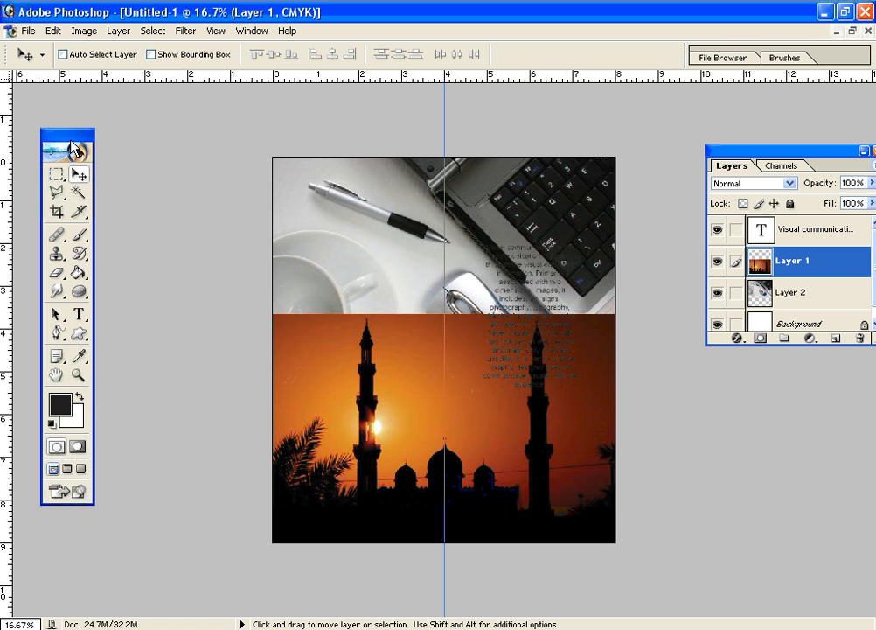
{"action": "left_click_drag", "start_coordinate": [92, 133], "coordinate": [124, 125]}
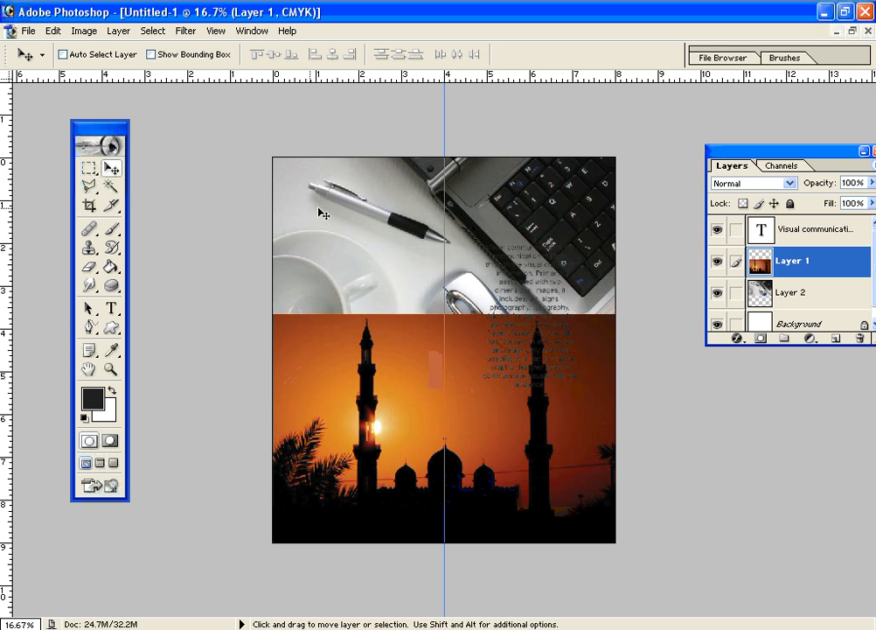
With the mosque layer hidden, erase the laptop photo on Layer 2 behind the text paragraph using a soft 300 px Eraser.
{"action": "left_click", "coordinate": [841, 296]}
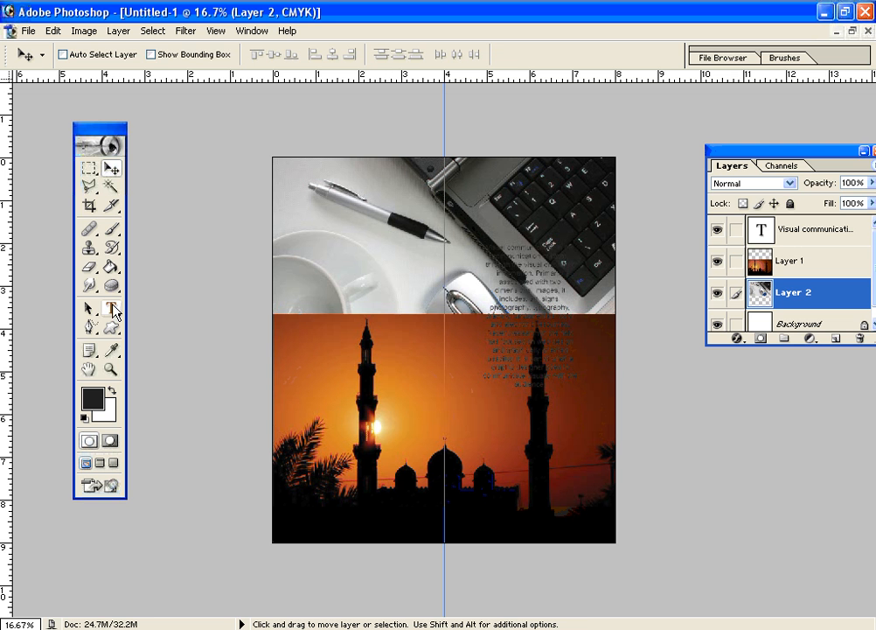
{"action": "left_click", "coordinate": [88, 266]}
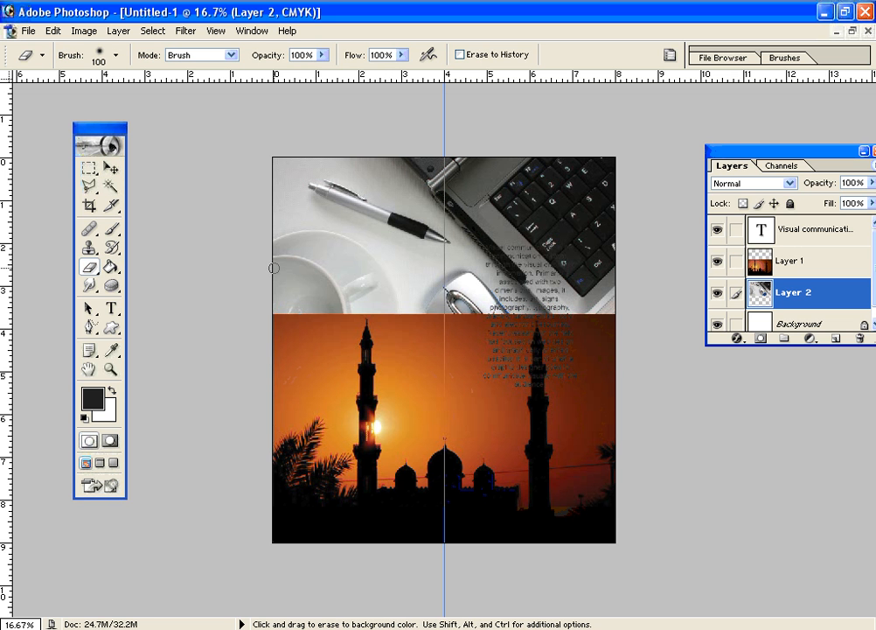
{"action": "key", "text": "bracketright"}
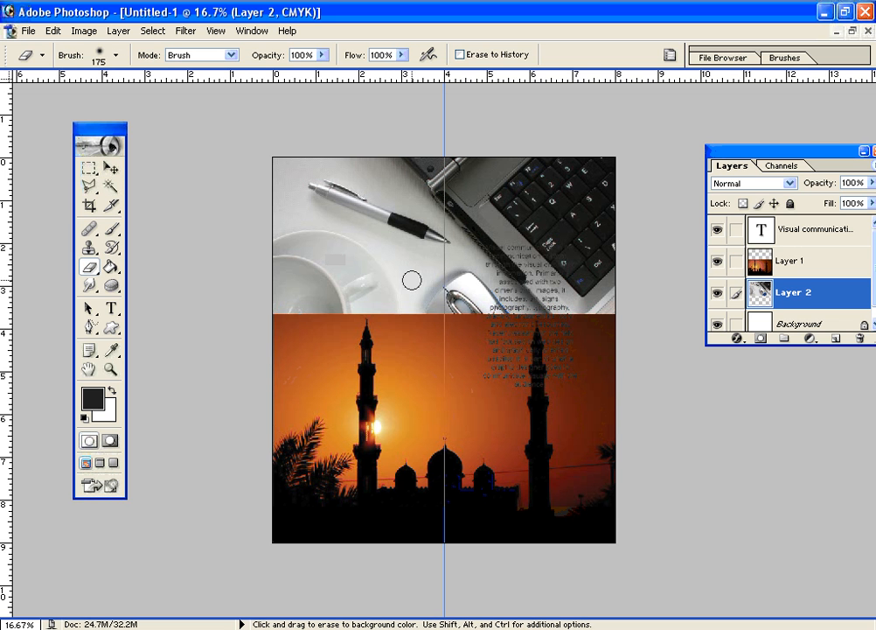
{"action": "key", "text": "bracketright"}
{"action": "key", "text": "bracketright"}
{"action": "key", "text": "bracketright"}
{"action": "key", "text": "bracketright"}
{"action": "key", "text": "bracketleft"}
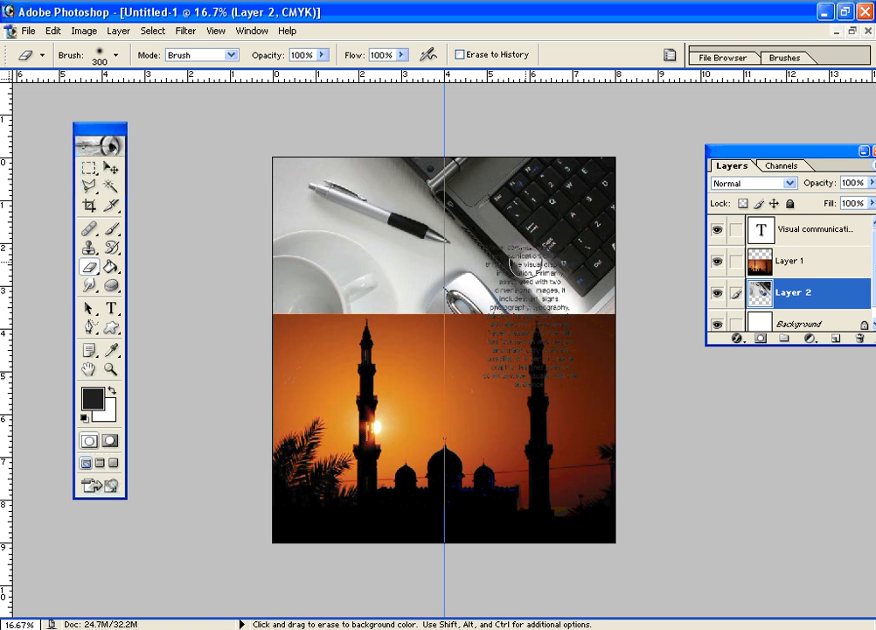
{"action": "mouse_move", "coordinate": [515, 264]}
{"action": "left_mouse_down"}
{"action": "mouse_move", "coordinate": [500, 252]}
{"action": "mouse_move", "coordinate": [541, 258]}
{"action": "mouse_move", "coordinate": [494, 271]}
{"action": "mouse_move", "coordinate": [549, 288]}
{"action": "mouse_move", "coordinate": [506, 306]}
{"action": "mouse_move", "coordinate": [551, 308]}
{"action": "mouse_move", "coordinate": [512, 284]}
{"action": "mouse_move", "coordinate": [498, 252]}
{"action": "mouse_move", "coordinate": [524, 248]}
{"action": "mouse_move", "coordinate": [564, 263]}
{"action": "mouse_move", "coordinate": [569, 249]}
{"action": "mouse_move", "coordinate": [573, 258]}
{"action": "left_mouse_up"}
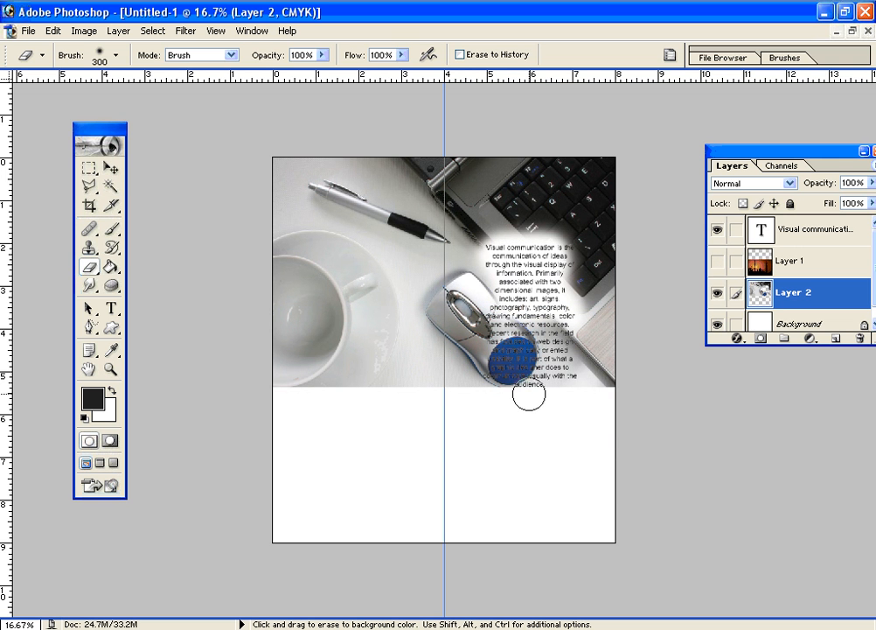
{"action": "mouse_move", "coordinate": [528, 396]}
{"action": "left_mouse_down"}
{"action": "mouse_move", "coordinate": [511, 312]}
{"action": "mouse_move", "coordinate": [511, 374]}
{"action": "mouse_move", "coordinate": [504, 364]}
{"action": "mouse_move", "coordinate": [500, 306]}
{"action": "mouse_move", "coordinate": [503, 378]}
{"action": "left_mouse_up"}
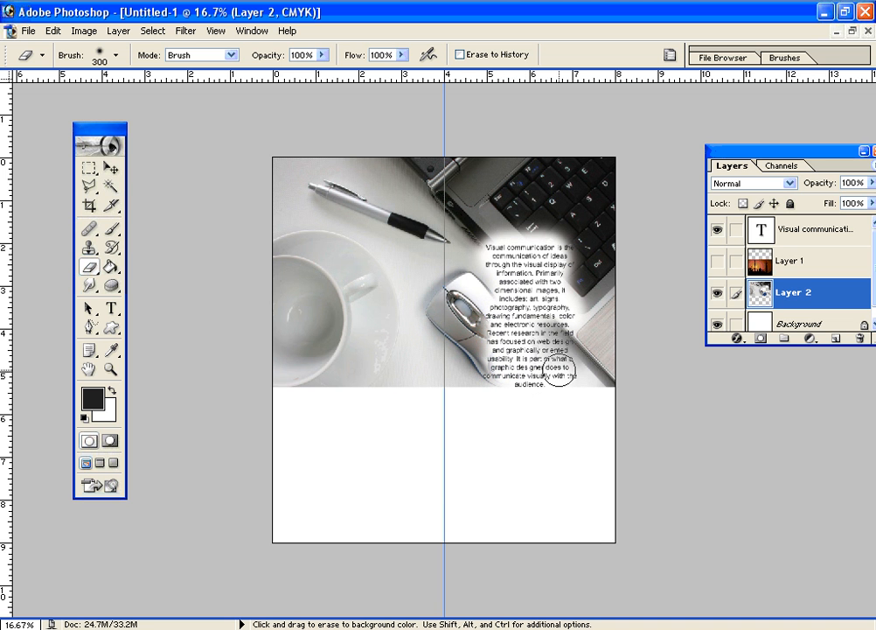
{"action": "mouse_move", "coordinate": [551, 302]}
{"action": "left_mouse_down"}
{"action": "mouse_move", "coordinate": [564, 379]}
{"action": "mouse_move", "coordinate": [556, 386]}
{"action": "mouse_move", "coordinate": [555, 303]}
{"action": "mouse_move", "coordinate": [556, 373]}
{"action": "mouse_move", "coordinate": [547, 385]}
{"action": "mouse_move", "coordinate": [489, 382]}
{"action": "mouse_move", "coordinate": [509, 334]}
{"action": "mouse_move", "coordinate": [502, 298]}
{"action": "mouse_move", "coordinate": [499, 320]}
{"action": "mouse_move", "coordinate": [510, 316]}
{"action": "mouse_move", "coordinate": [515, 283]}
{"action": "mouse_move", "coordinate": [488, 248]}
{"action": "mouse_move", "coordinate": [551, 241]}
{"action": "left_mouse_up"}
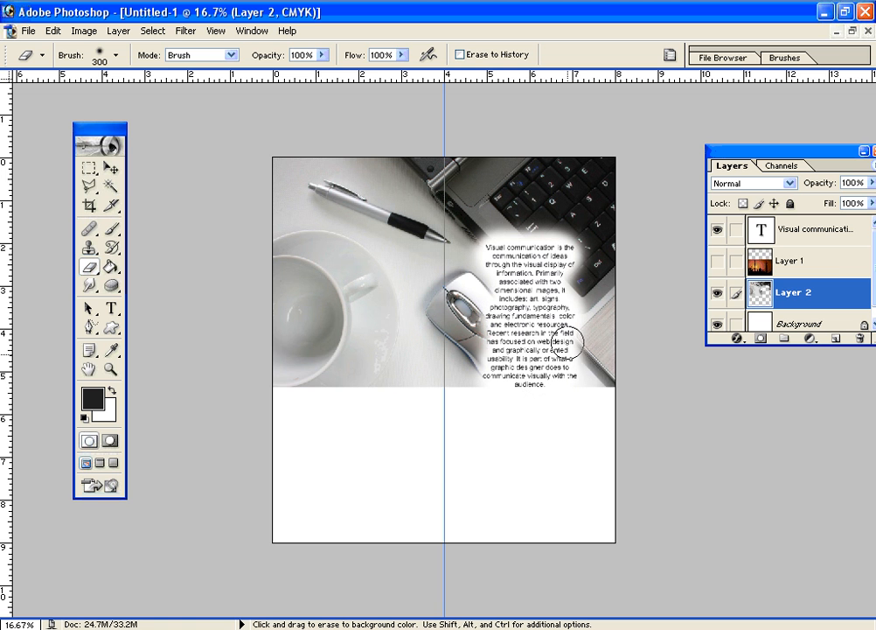
Show the mosque photo on Layer 1 and erase the part of it behind the text paragraph with the 300 px Eraser.
{"action": "left_click", "coordinate": [837, 268]}
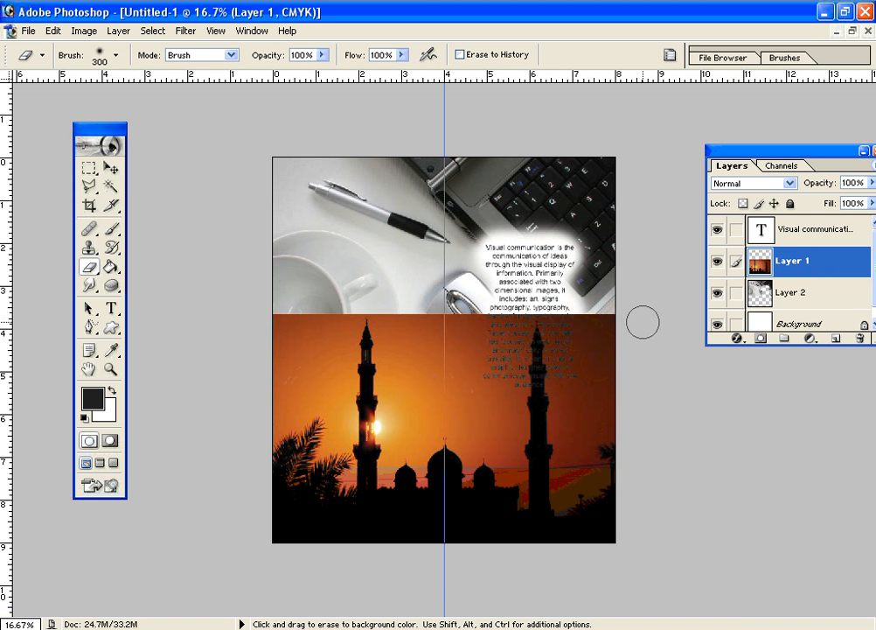
{"action": "mouse_move", "coordinate": [507, 322]}
{"action": "left_mouse_down"}
{"action": "mouse_move", "coordinate": [573, 323]}
{"action": "mouse_move", "coordinate": [568, 313]}
{"action": "mouse_move", "coordinate": [564, 373]}
{"action": "mouse_move", "coordinate": [543, 376]}
{"action": "mouse_move", "coordinate": [540, 339]}
{"action": "mouse_move", "coordinate": [556, 380]}
{"action": "mouse_move", "coordinate": [531, 390]}
{"action": "mouse_move", "coordinate": [487, 379]}
{"action": "mouse_move", "coordinate": [522, 372]}
{"action": "mouse_move", "coordinate": [500, 373]}
{"action": "mouse_move", "coordinate": [494, 352]}
{"action": "mouse_move", "coordinate": [516, 350]}
{"action": "mouse_move", "coordinate": [507, 349]}
{"action": "mouse_move", "coordinate": [502, 328]}
{"action": "mouse_move", "coordinate": [520, 363]}
{"action": "mouse_move", "coordinate": [551, 392]}
{"action": "left_mouse_up"}
{"action": "mouse_move", "coordinate": [552, 348]}
{"action": "left_mouse_down"}
{"action": "mouse_move", "coordinate": [552, 226]}
{"action": "mouse_move", "coordinate": [551, 284]}
{"action": "left_mouse_up"}
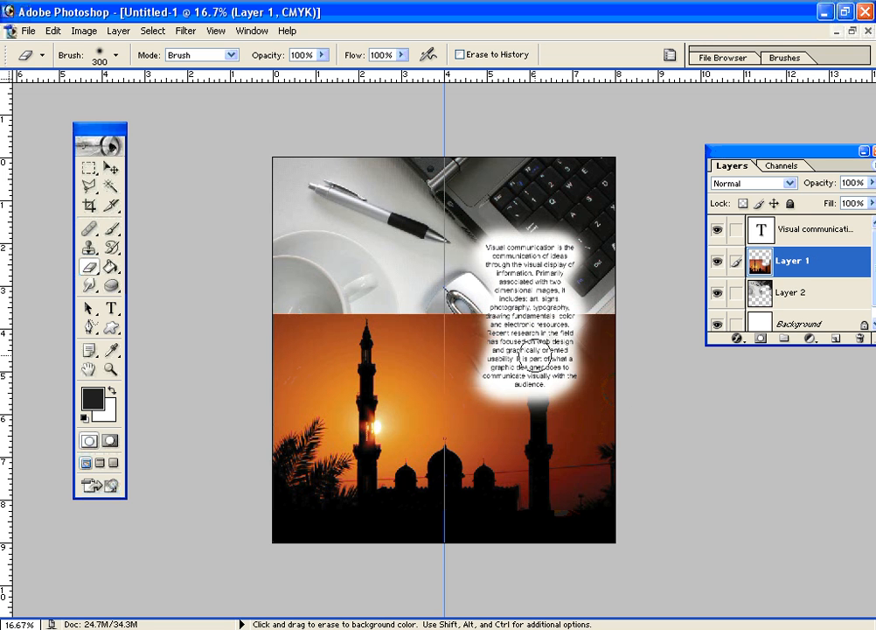
Blend the mosque photo's upper edge and the laptop photo's lower edge where they overlap, using a soft 700 px Eraser.
{"action": "key", "text": "bracketright"}
{"action": "key", "text": "bracketright"}
{"action": "key", "text": "bracketright"}
{"action": "key", "text": "bracketright"}
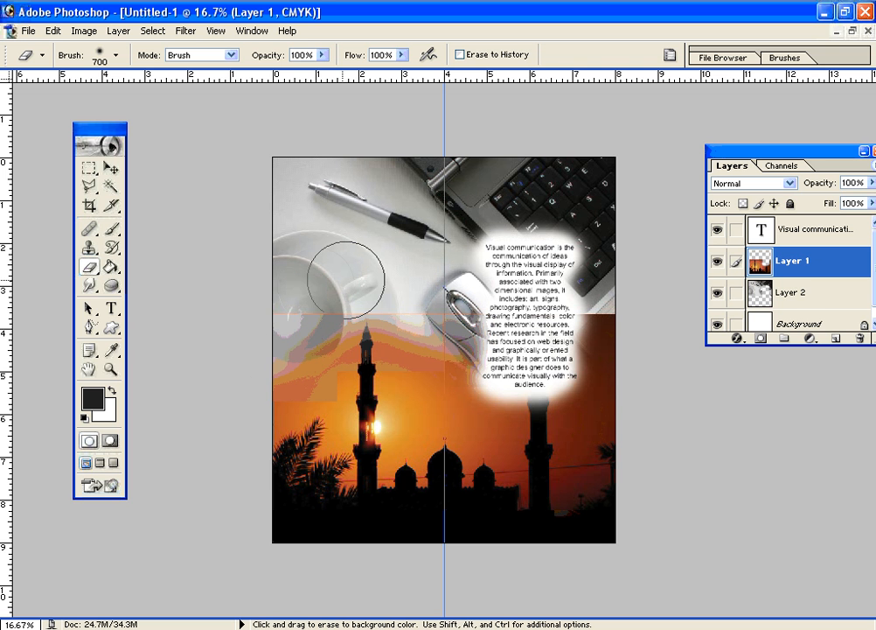
{"action": "left_click_drag", "start_coordinate": [406, 283], "coordinate": [317, 273]}
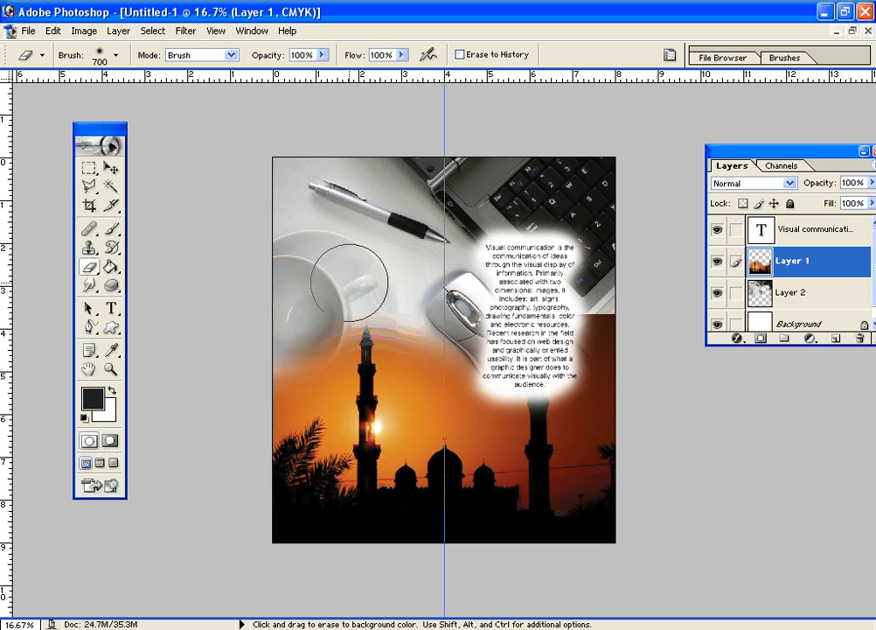
{"action": "left_click", "coordinate": [825, 292]}
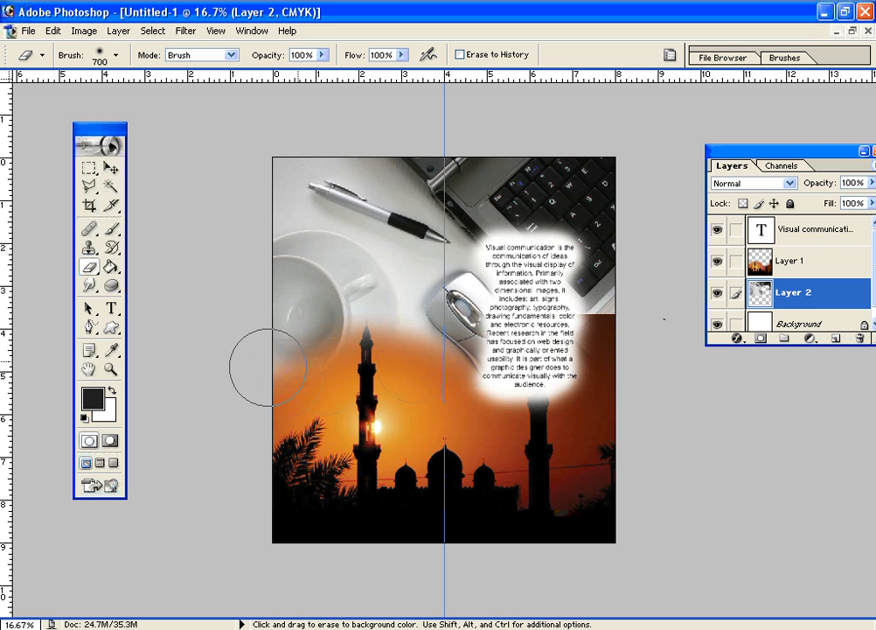
{"action": "mouse_move", "coordinate": [258, 365]}
{"action": "left_mouse_down"}
{"action": "mouse_move", "coordinate": [363, 346]}
{"action": "mouse_move", "coordinate": [288, 254]}
{"action": "mouse_move", "coordinate": [350, 275]}
{"action": "left_mouse_up"}
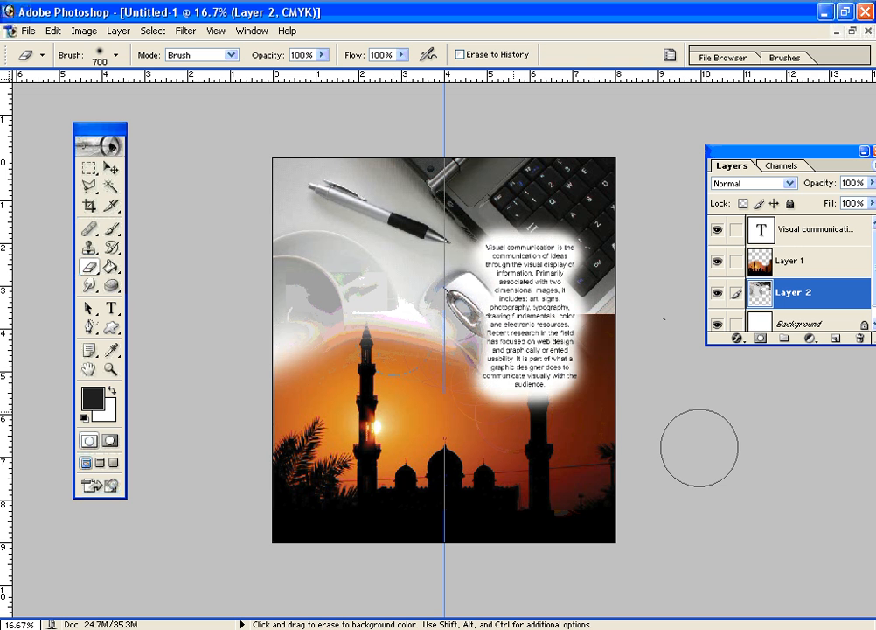
{"action": "left_click", "coordinate": [837, 259]}
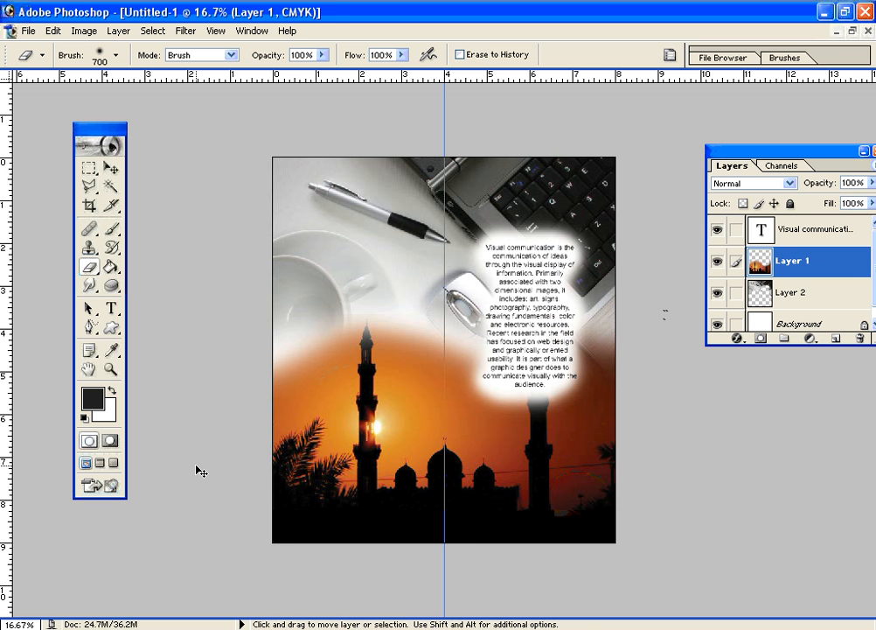
In stage display.jpg, select the logo with a rectangular marquee and subtract the white area around its rounded frame with the Magic Wand.
{"action": "key", "text": "ctrl+Tab"}
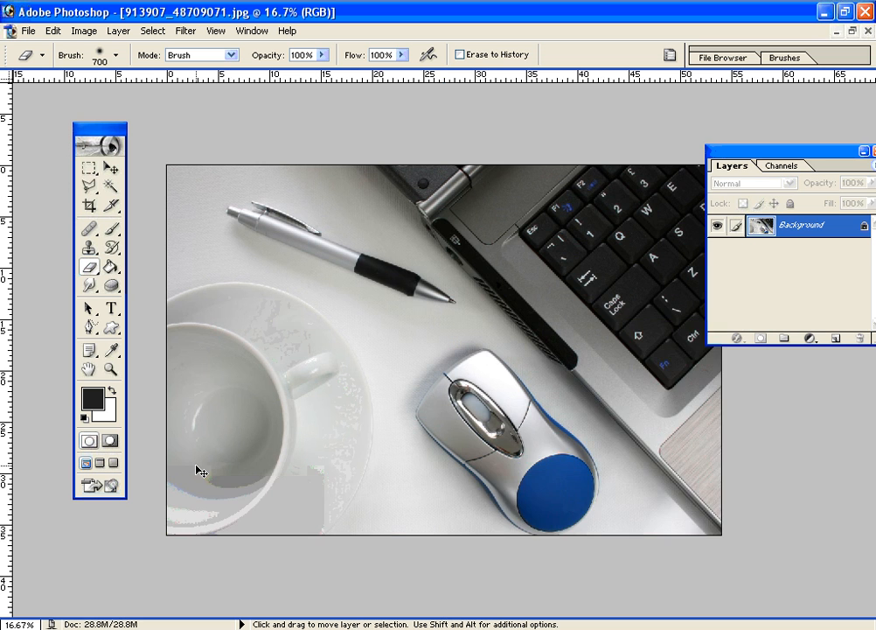
{"action": "key", "text": "ctrl+Tab"}
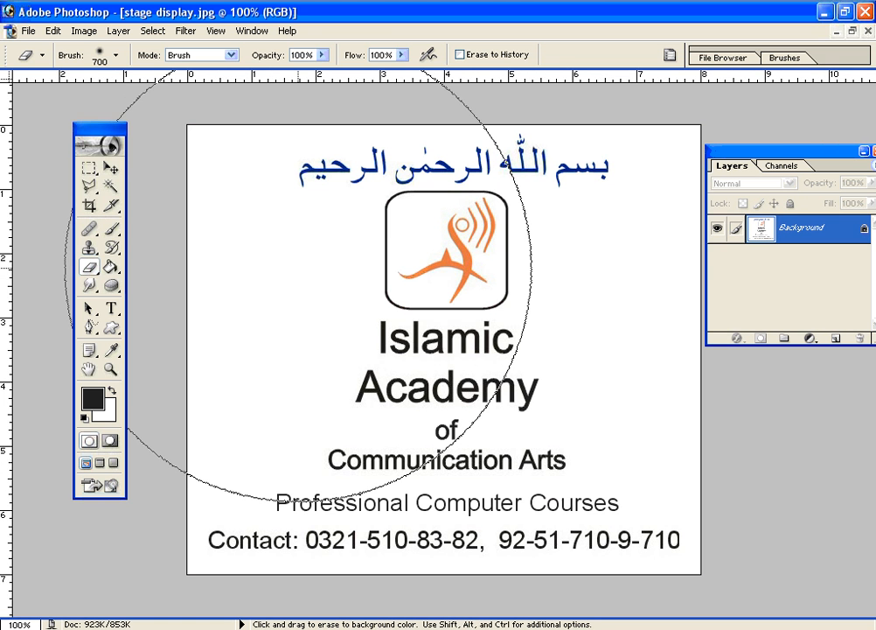
{"action": "key", "text": "w"}
{"action": "key", "text": "m"}
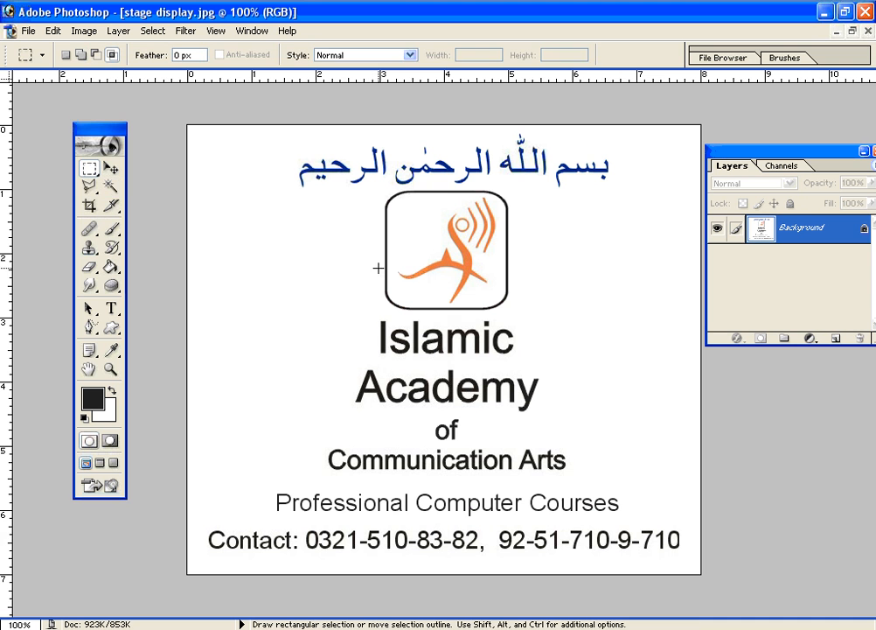
{"action": "left_click", "coordinate": [92, 171]}
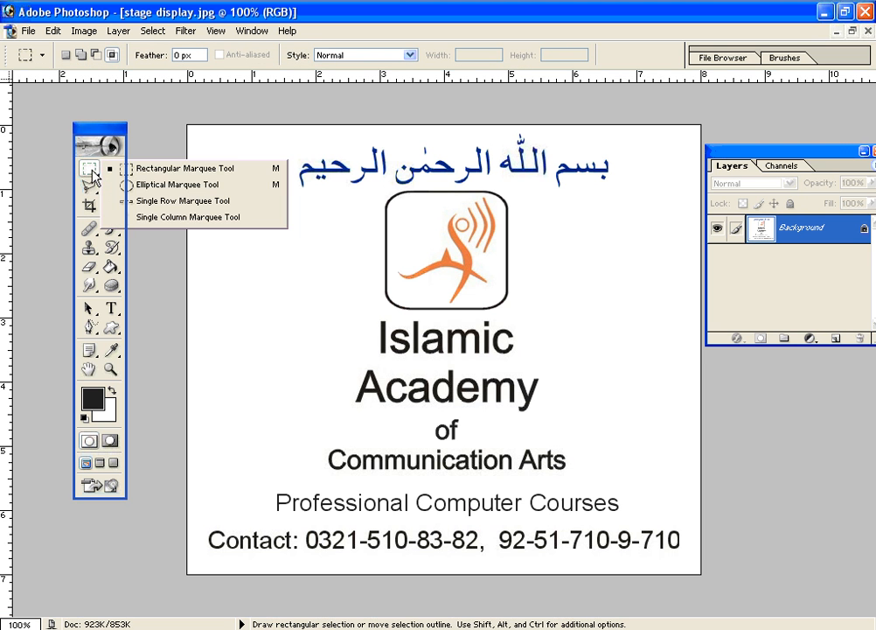
{"action": "left_click", "coordinate": [92, 171]}
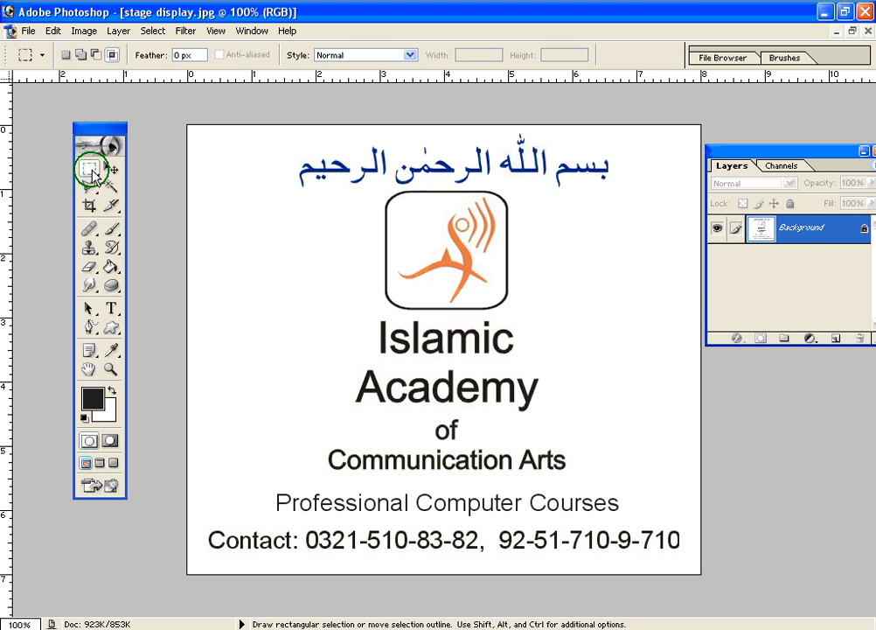
{"action": "left_click", "coordinate": [92, 171]}
{"action": "left_click", "coordinate": [132, 170]}
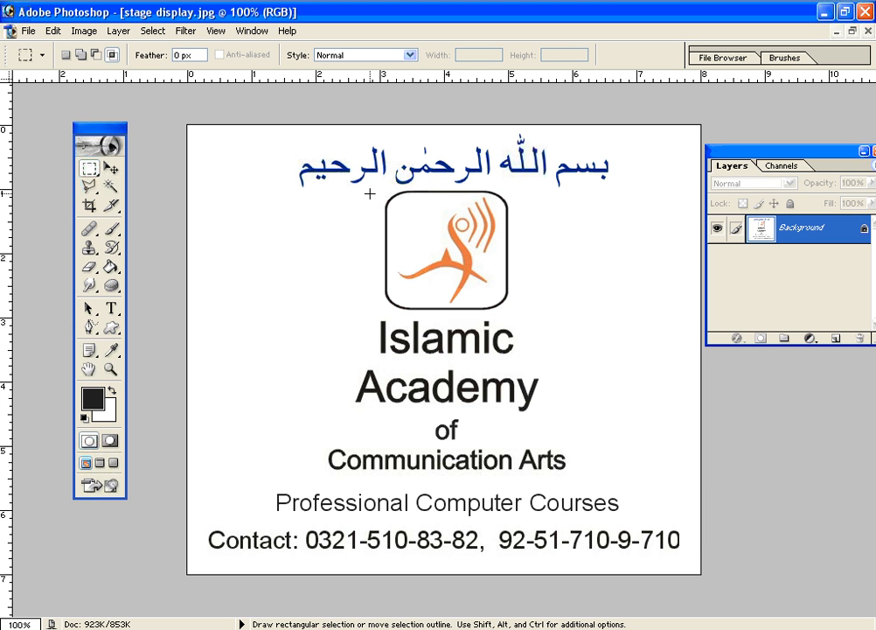
{"action": "left_click_drag", "start_coordinate": [377, 191], "coordinate": [517, 312]}
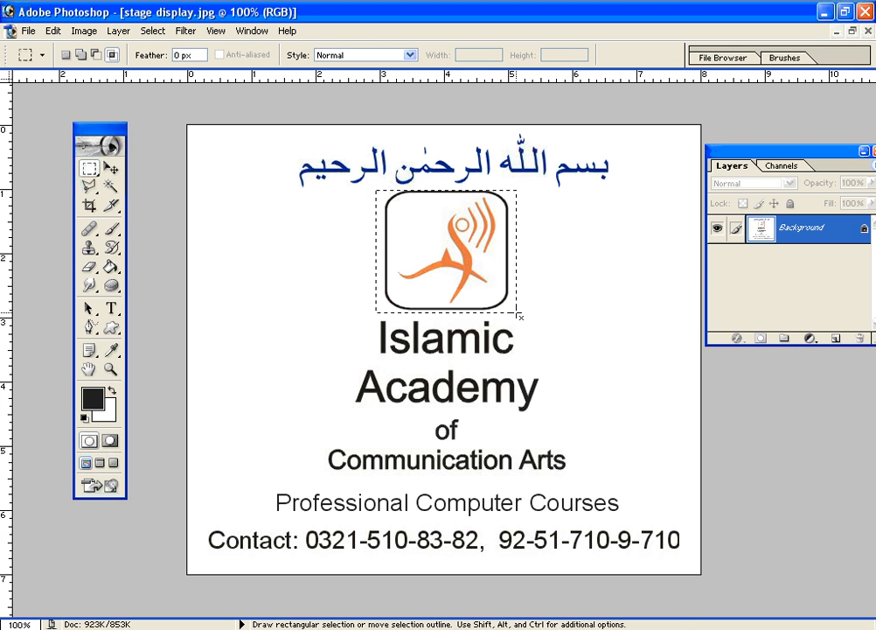
{"action": "left_click", "coordinate": [111, 186]}
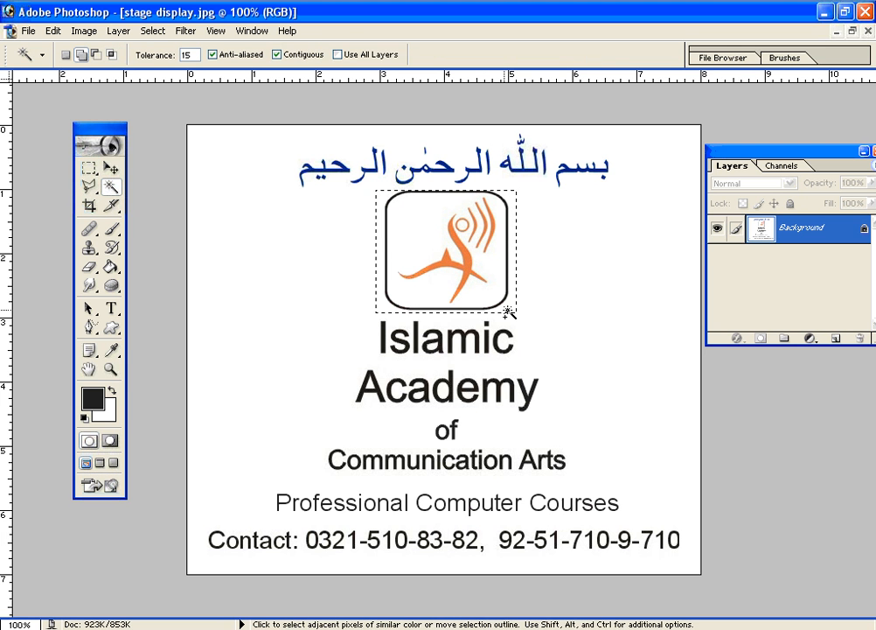
{"action": "left_click", "coordinate": [505, 306], "text": "alt"}
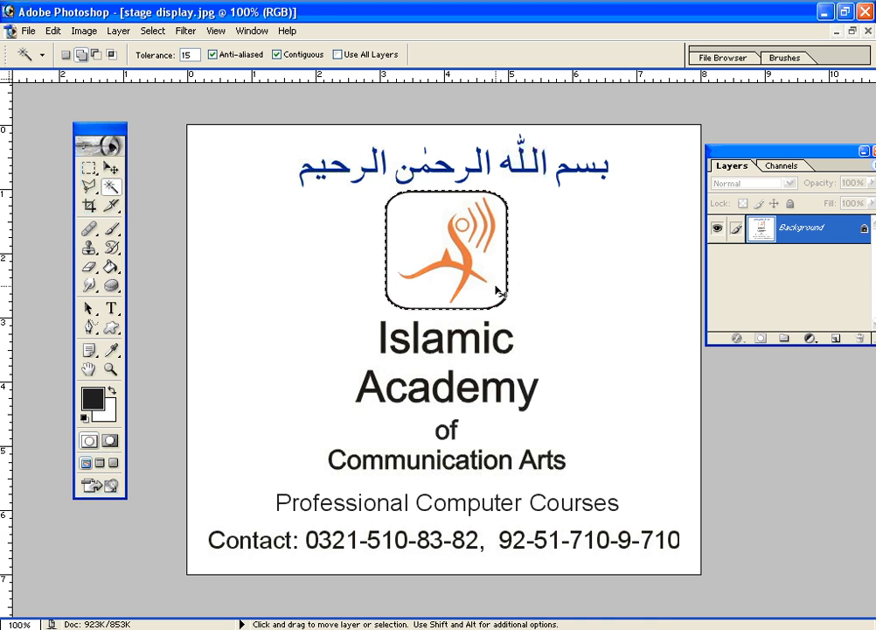
Paste the logo into the Untitled-1 page and position it near the page's lower-right corner, to the right of the mosque's right minaret.
{"action": "key", "text": "ctrl+shift+Tab"}
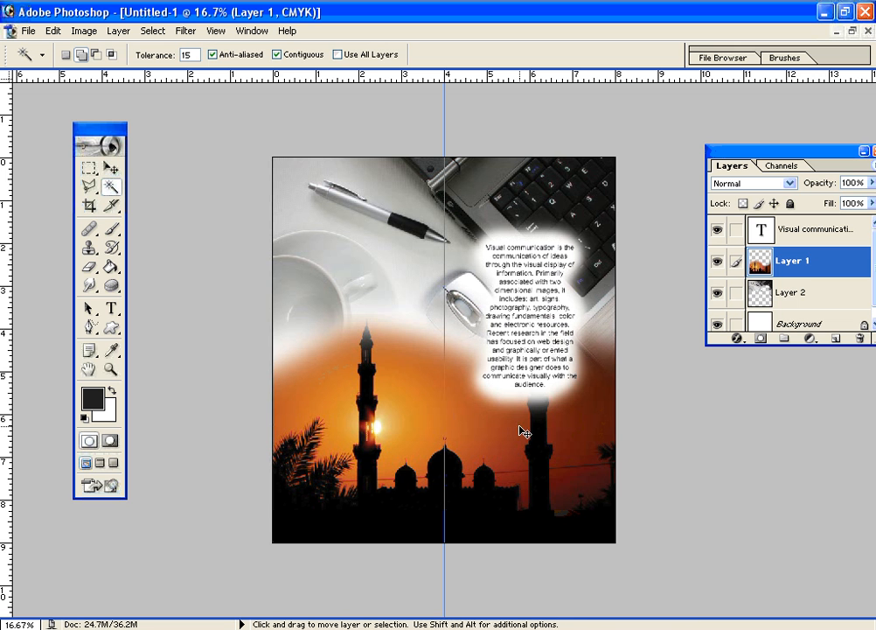
{"action": "key", "text": "ctrl+v"}
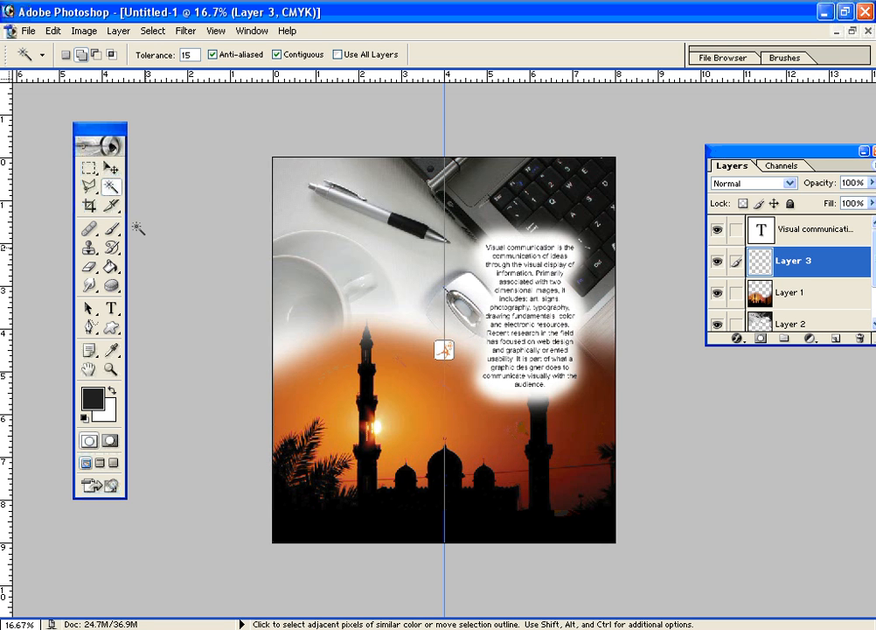
{"action": "left_click", "coordinate": [111, 167]}
{"action": "left_click_drag", "start_coordinate": [454, 360], "coordinate": [545, 487]}
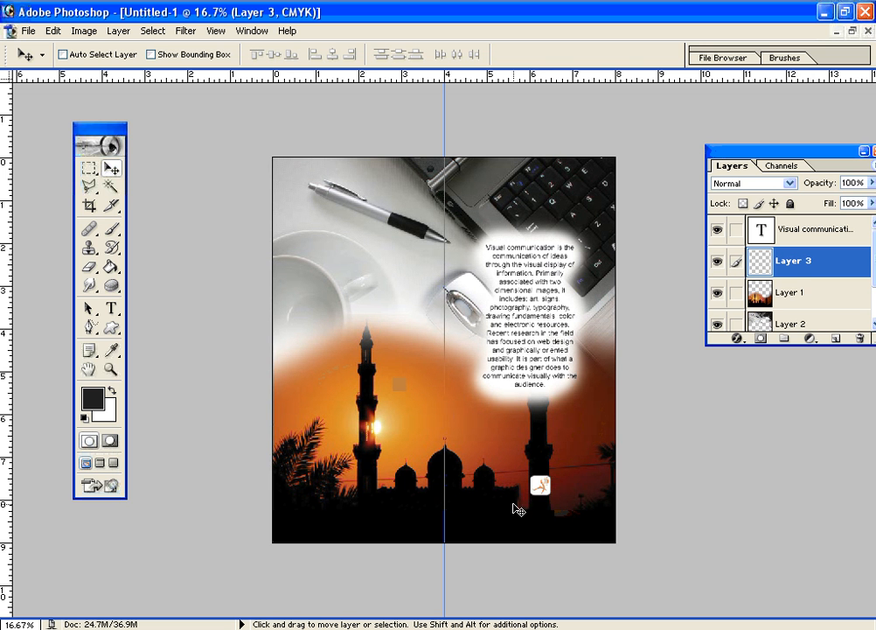
{"action": "left_click_drag", "start_coordinate": [536, 489], "coordinate": [581, 506]}
{"action": "left_click_drag", "start_coordinate": [576, 512], "coordinate": [575, 502]}
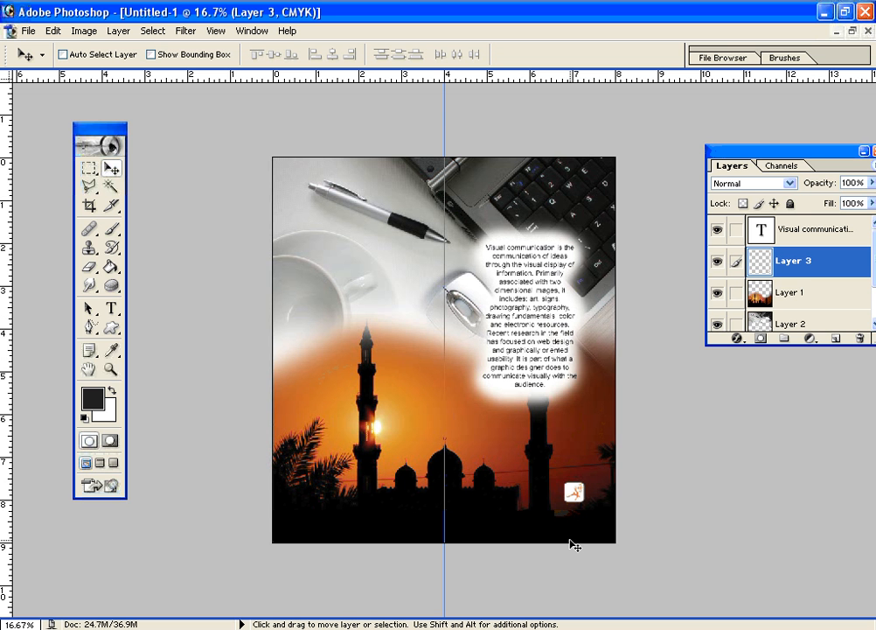
Inspect the text paragraph, mouse, pen and laptop keyboard areas at actual pixels, then fit the whole page on screen.
{"action": "left_click", "coordinate": [110, 369]}
{"action": "left_click", "coordinate": [88, 369]}
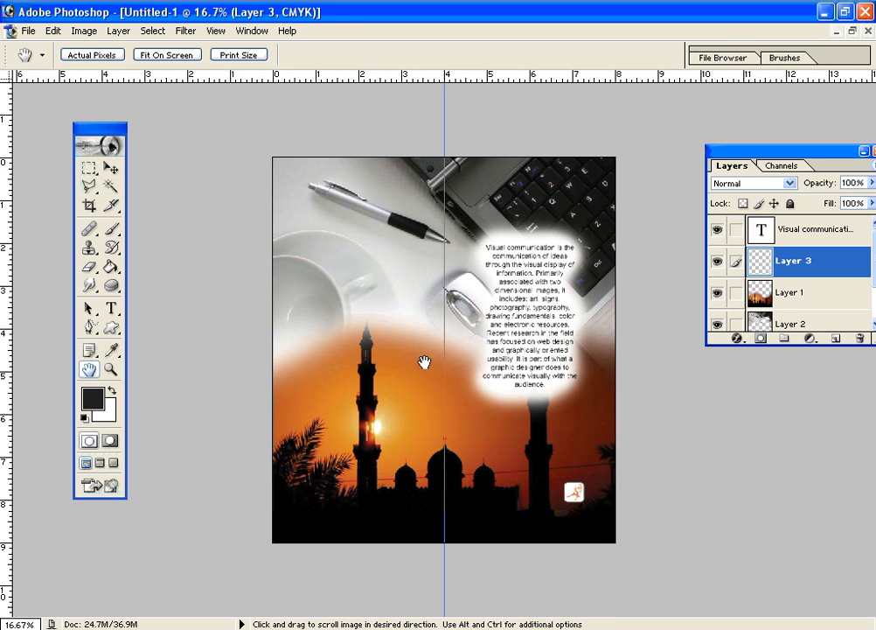
{"action": "right_click", "coordinate": [523, 288]}
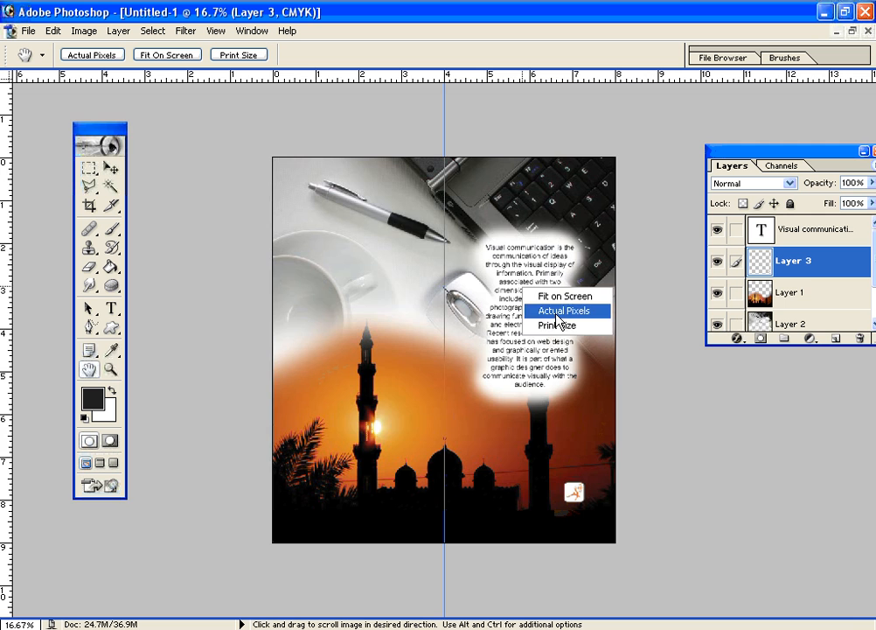
{"action": "left_click", "coordinate": [557, 315]}
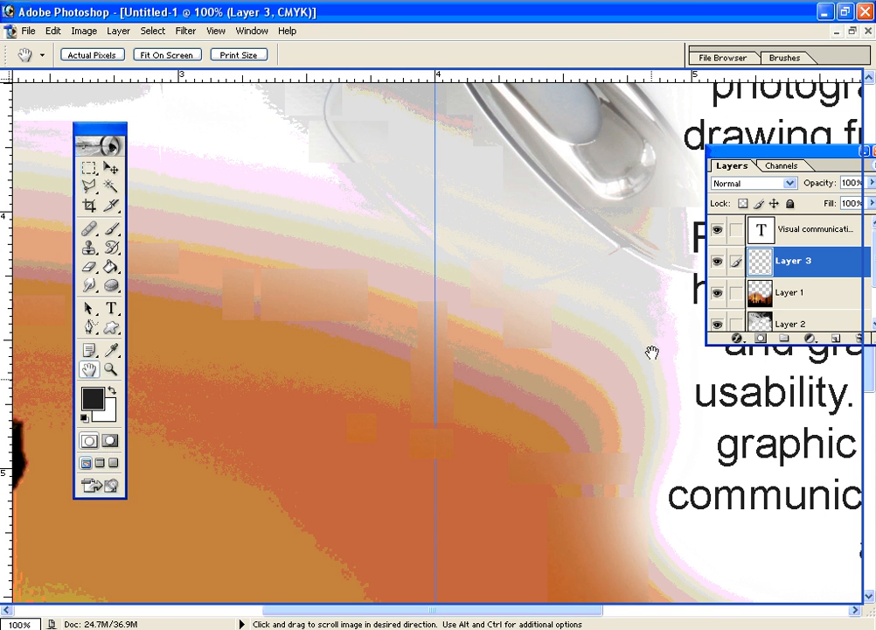
{"action": "left_click_drag", "start_coordinate": [631, 271], "coordinate": [368, 498]}
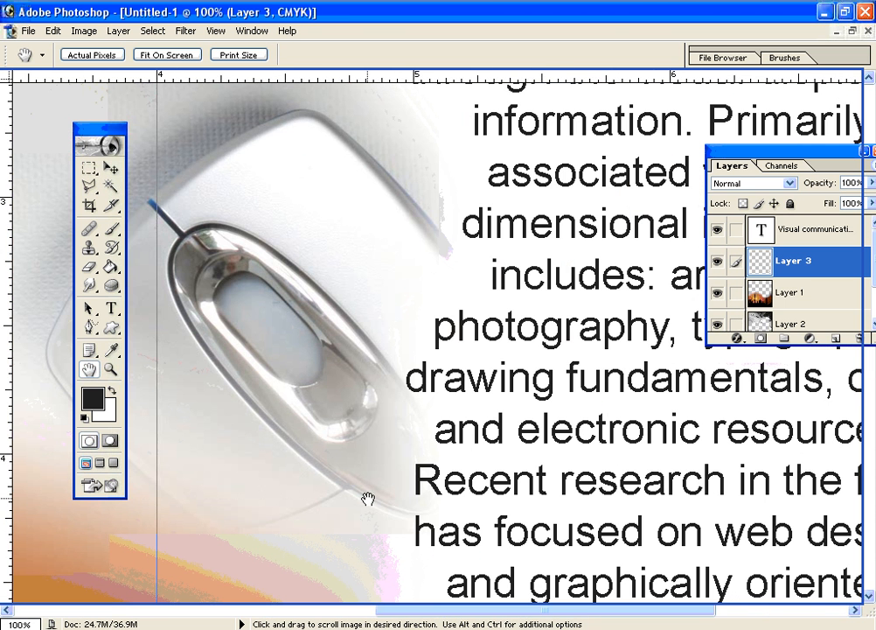
{"action": "left_click_drag", "start_coordinate": [358, 497], "coordinate": [317, 250]}
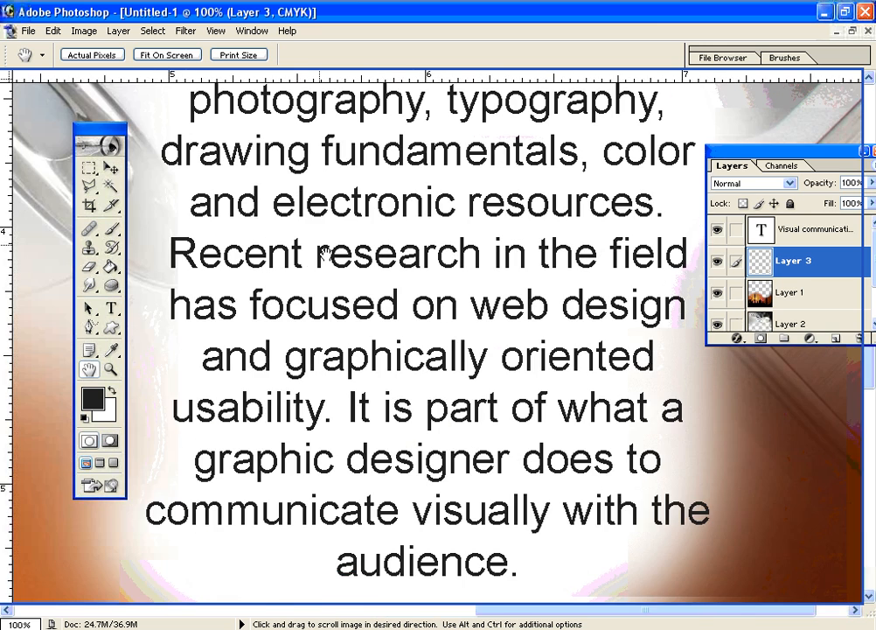
{"action": "left_click_drag", "start_coordinate": [626, 337], "coordinate": [465, 524]}
{"action": "left_click_drag", "start_coordinate": [542, 184], "coordinate": [594, 509]}
{"action": "left_click_drag", "start_coordinate": [328, 162], "coordinate": [570, 395]}
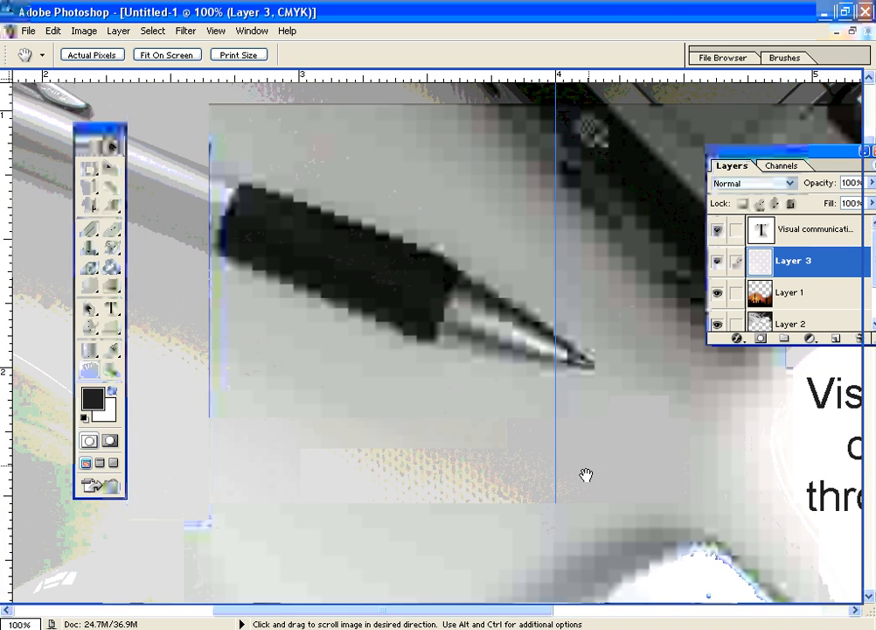
{"action": "left_click_drag", "start_coordinate": [563, 260], "coordinate": [553, 469]}
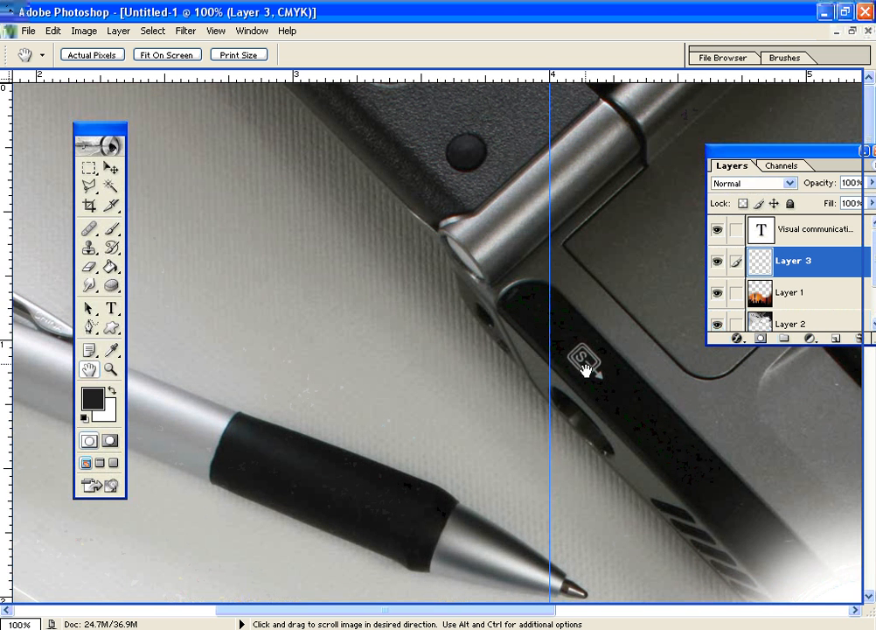
{"action": "mouse_move", "coordinate": [548, 428]}
{"action": "left_mouse_down"}
{"action": "mouse_move", "coordinate": [570, 326]}
{"action": "mouse_move", "coordinate": [434, 453]}
{"action": "left_mouse_up"}
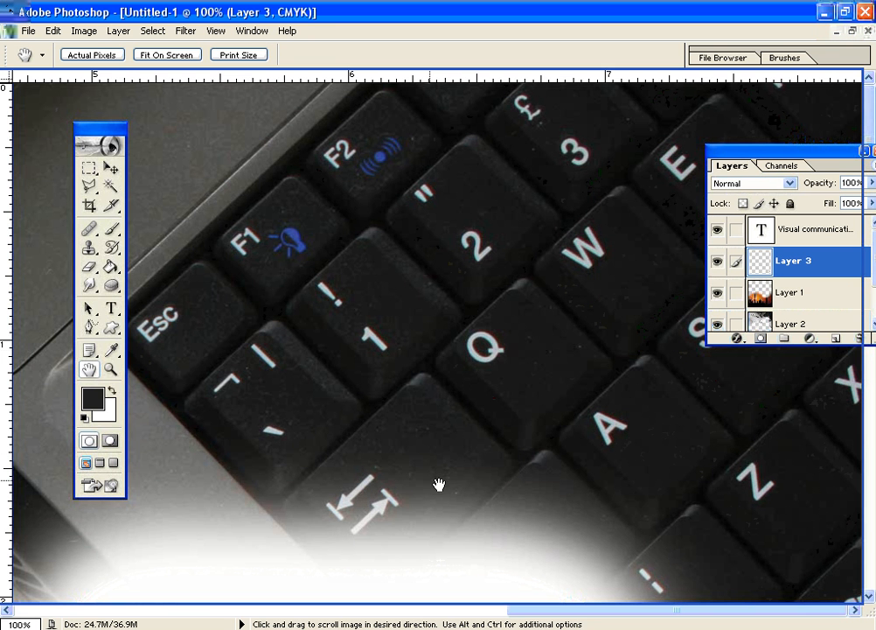
{"action": "right_click", "coordinate": [461, 350]}
{"action": "left_click", "coordinate": [500, 360]}
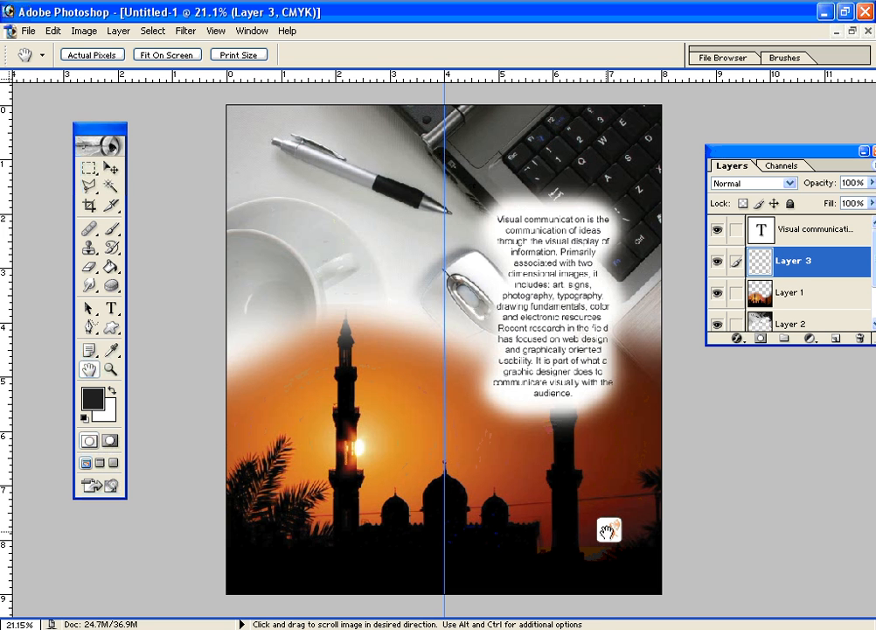
Examine the pasted logo's edges close up and at actual pixels, and return to the full-page view.
{"action": "key", "text": "ctrl+space"}
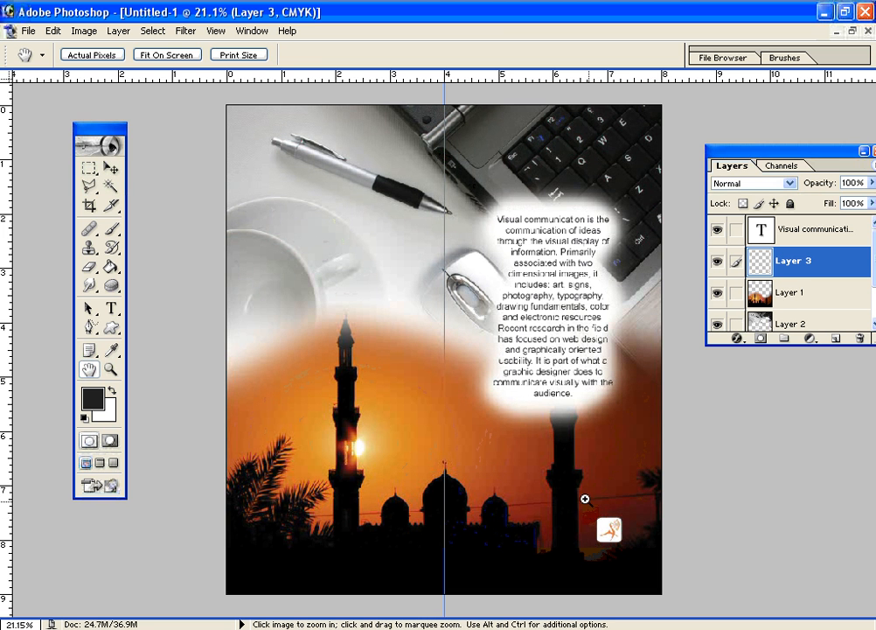
{"action": "left_click_drag", "start_coordinate": [595, 505], "coordinate": [642, 552]}
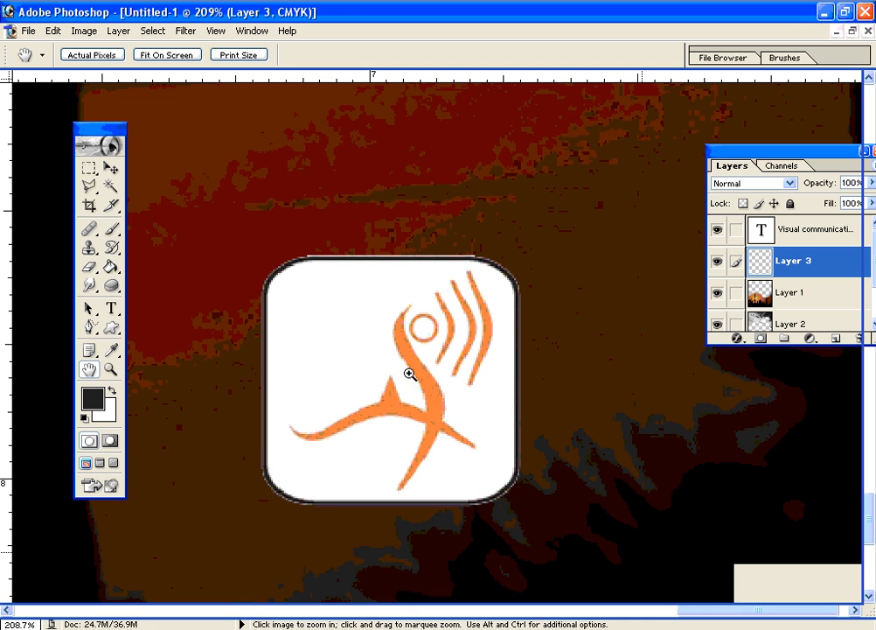
{"action": "right_click", "coordinate": [412, 377]}
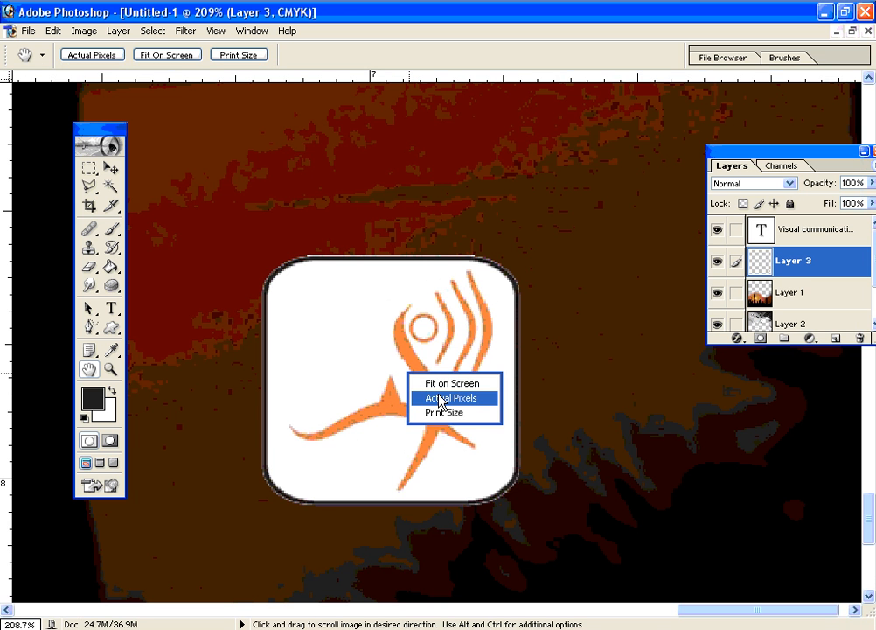
{"action": "left_click", "coordinate": [439, 399]}
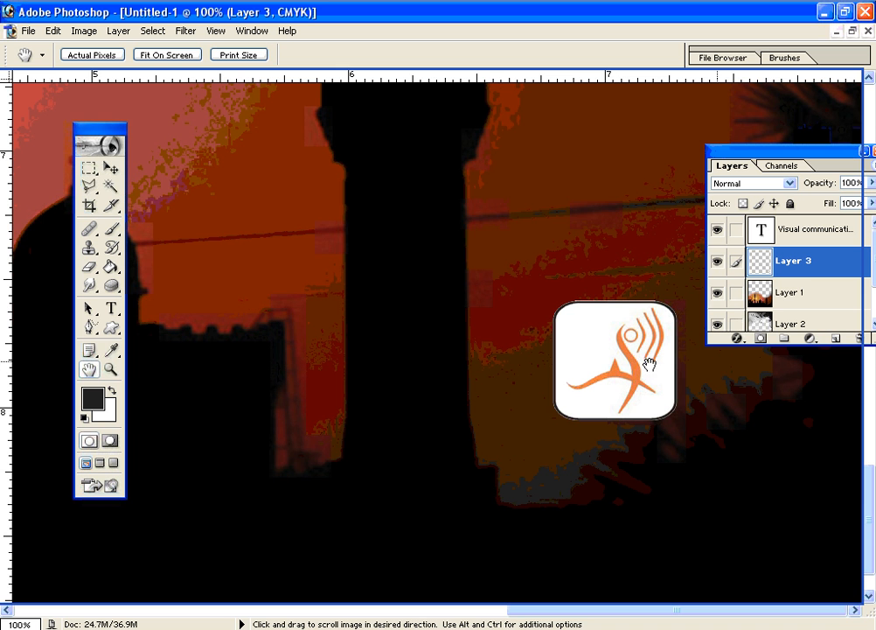
{"action": "right_click", "coordinate": [416, 312]}
{"action": "left_click", "coordinate": [429, 319]}
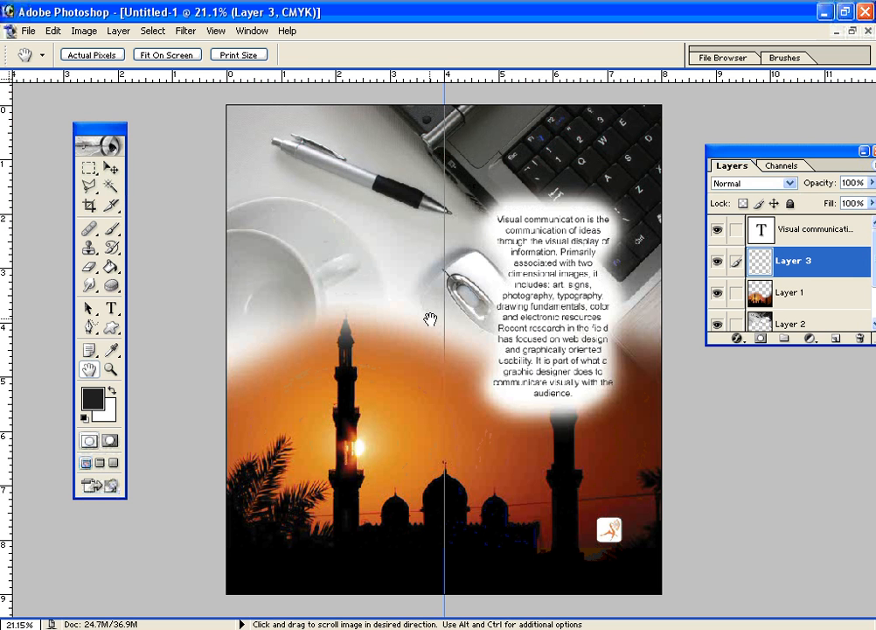